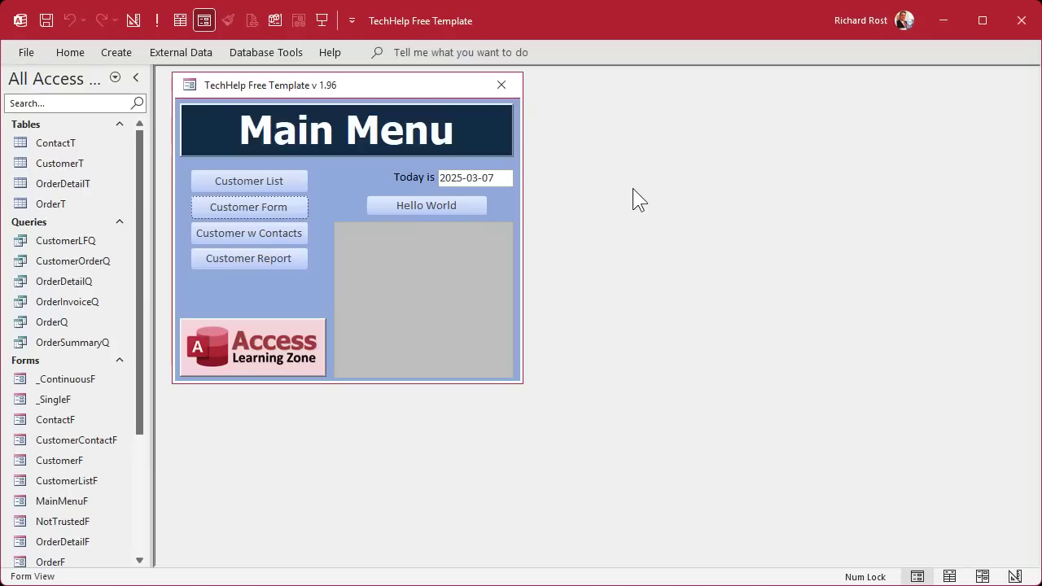
Step: Preview the Starship Parts order invoice, zoom in, and widen the window to show all product lines
{"action": "left_click", "coordinate": [269, 211]}
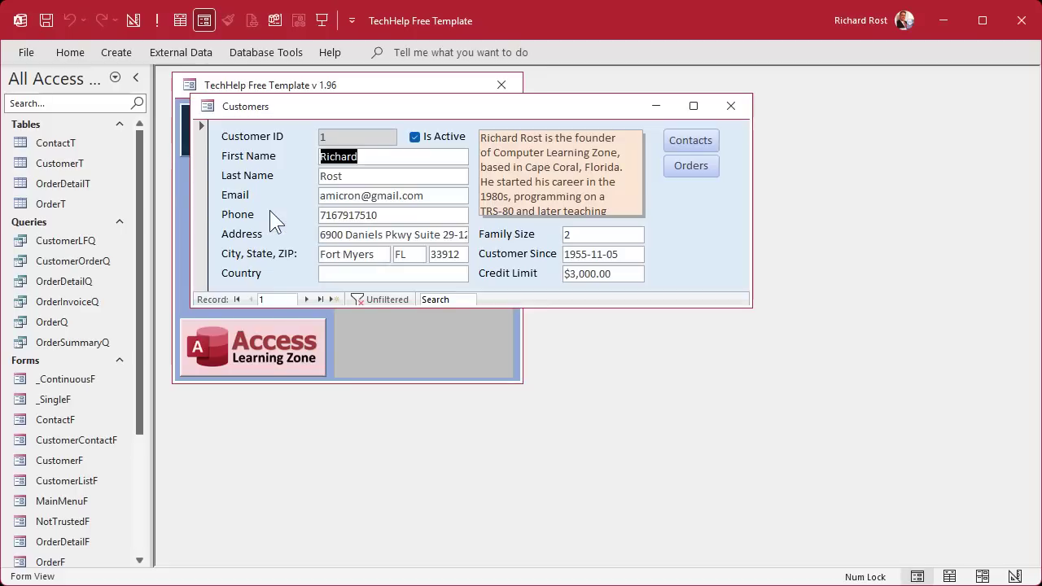
{"action": "left_click", "coordinate": [682, 167]}
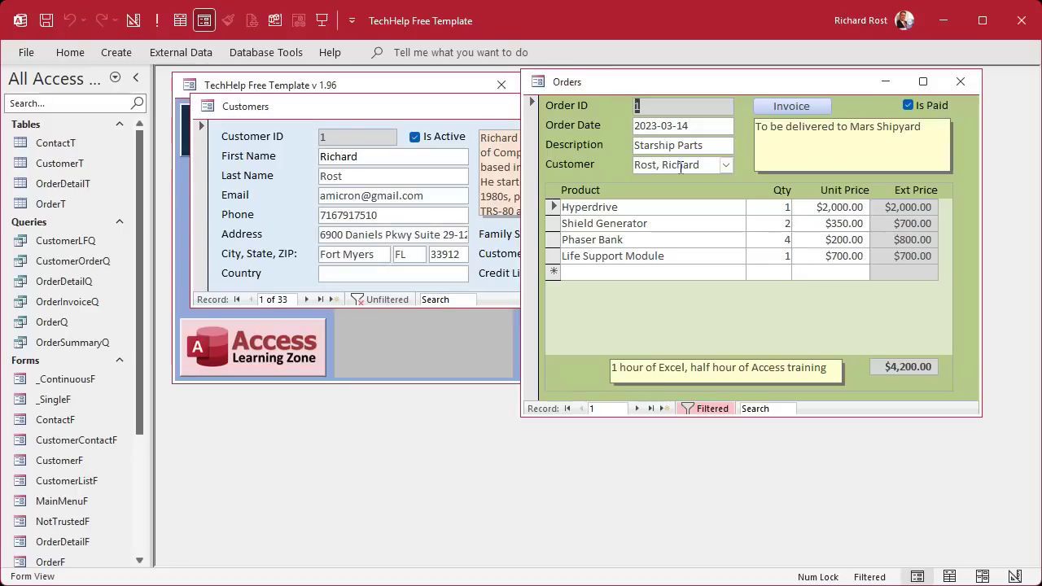
{"action": "left_click", "coordinate": [792, 106]}
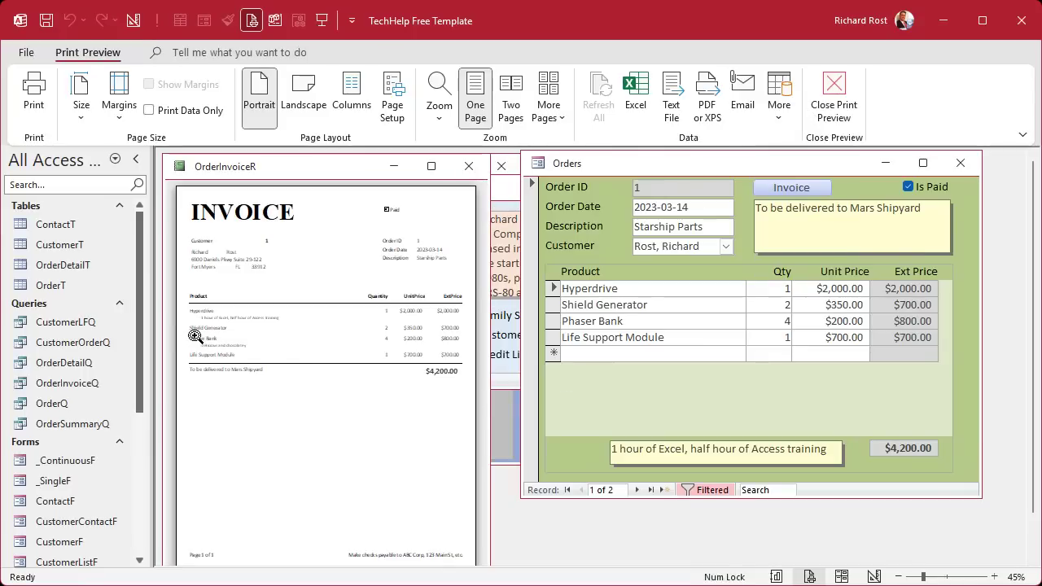
{"action": "left_click", "coordinate": [195, 336]}
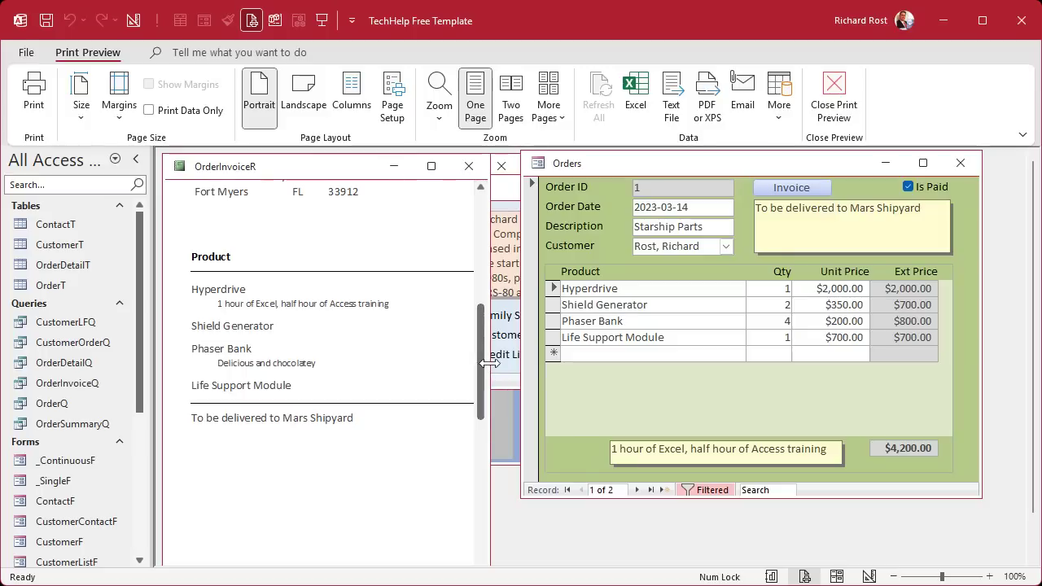
{"action": "left_click_drag", "start_coordinate": [490, 360], "coordinate": [991, 359]}
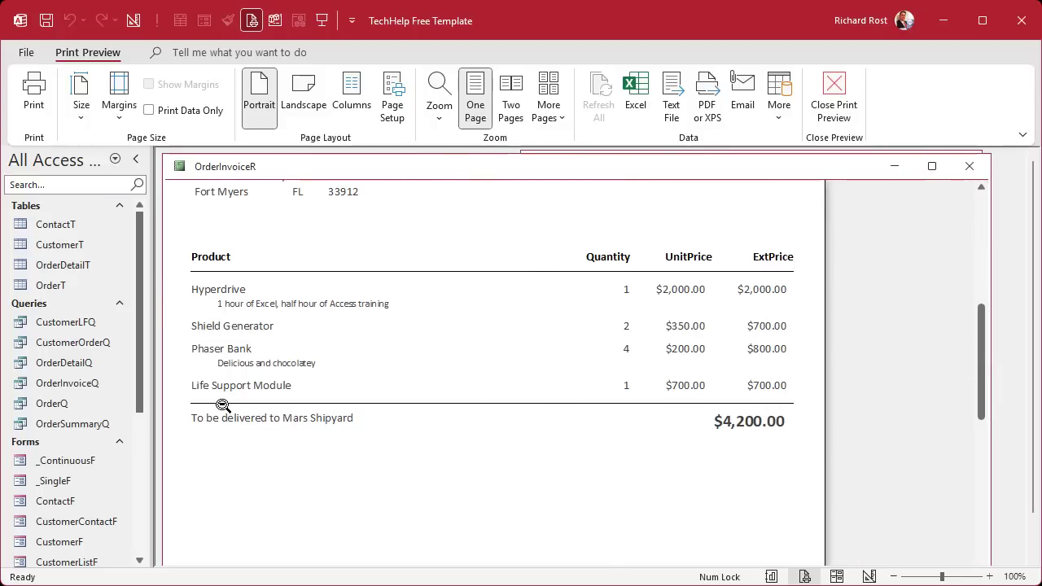
Step: Switch OrderInvoiceR to Design View and shift ProductName and Notes right to make room
{"action": "right_click", "coordinate": [335, 171]}
{"action": "left_click", "coordinate": [367, 300]}
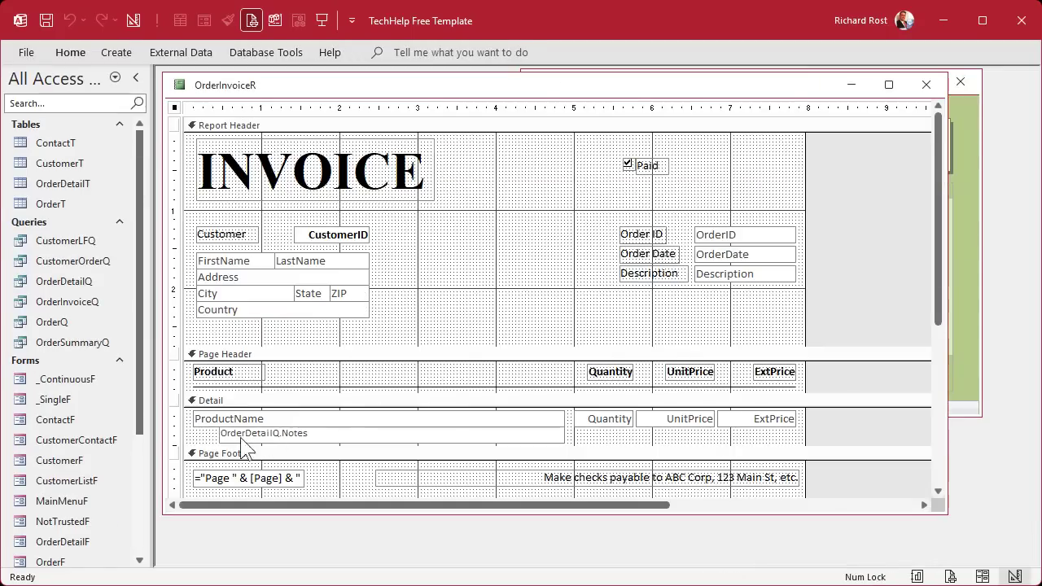
{"action": "left_click", "coordinate": [206, 432]}
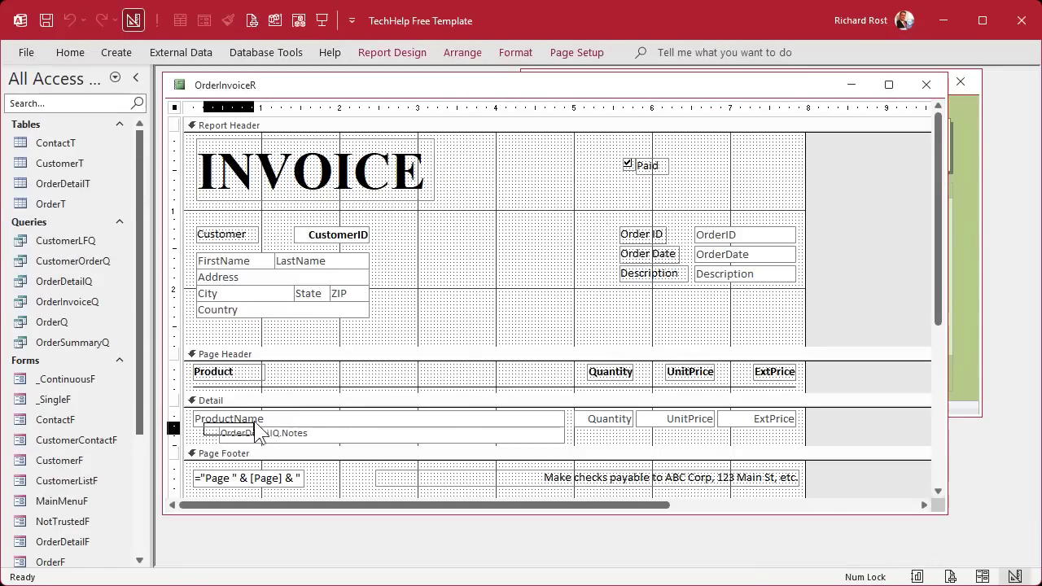
{"action": "left_click", "coordinate": [256, 433]}
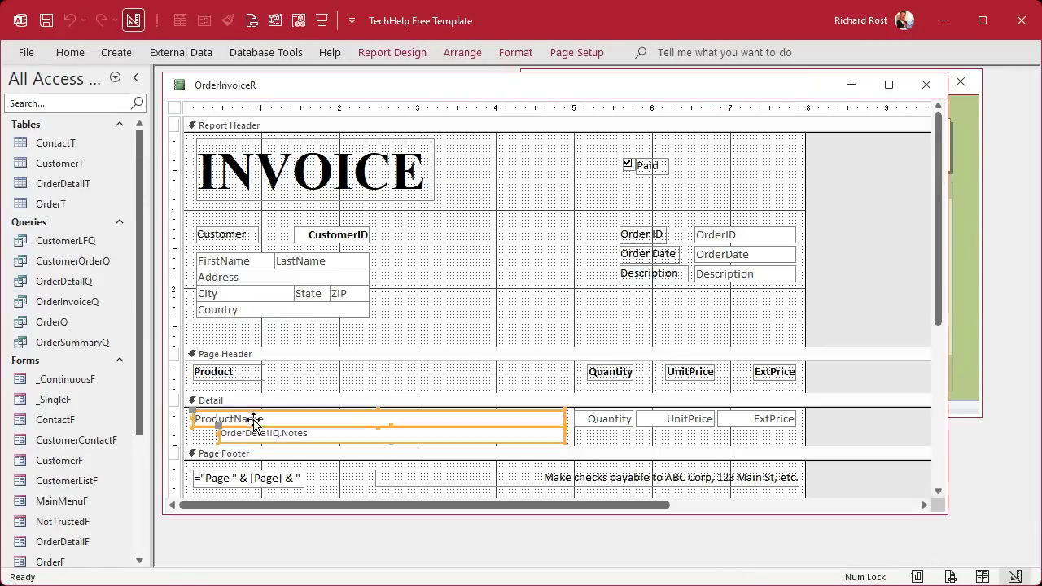
{"action": "left_click_drag", "start_coordinate": [223, 415], "coordinate": [262, 417]}
{"action": "left_click", "coordinate": [210, 430]}
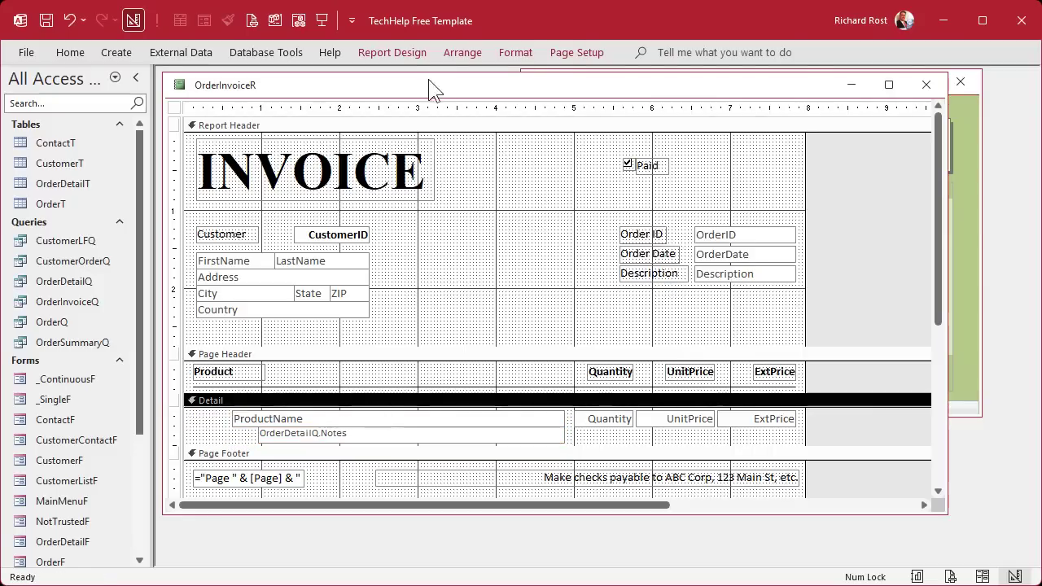
Step: Add a narrow unbound text box at the start of the Detail line before ProductName
{"action": "left_click", "coordinate": [408, 53]}
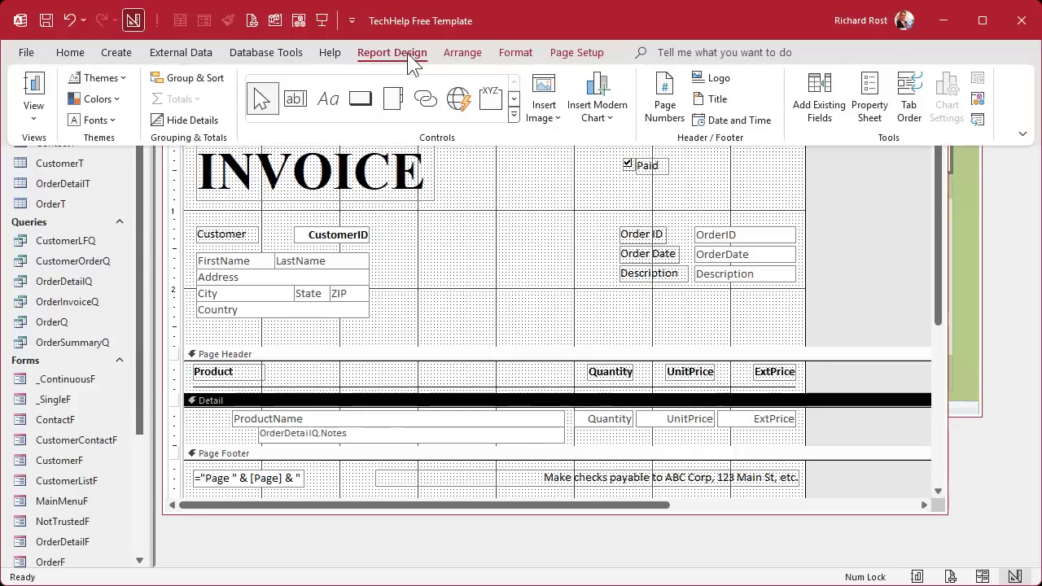
{"action": "left_click", "coordinate": [295, 99]}
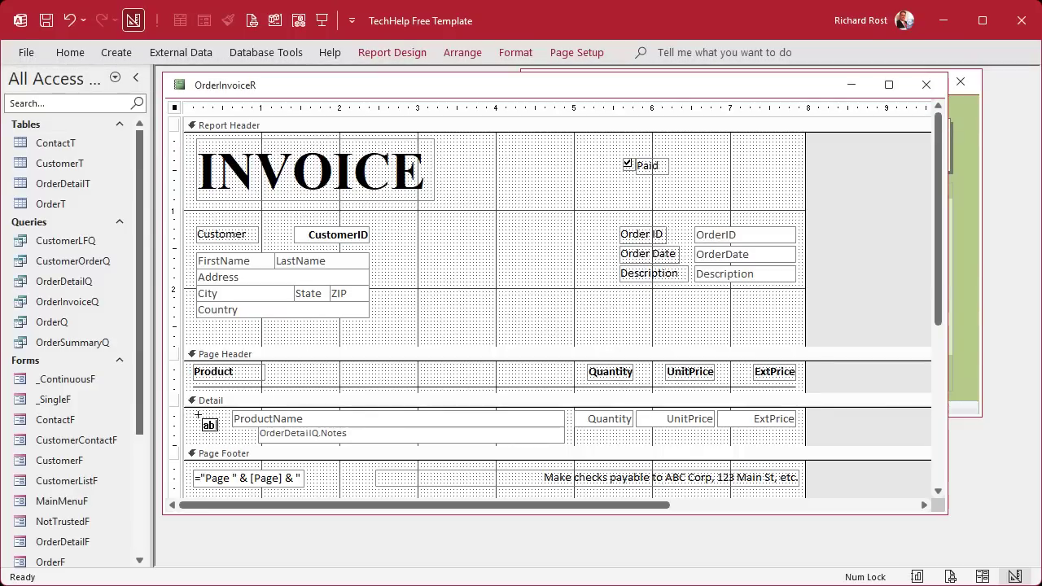
{"action": "left_click", "coordinate": [197, 416]}
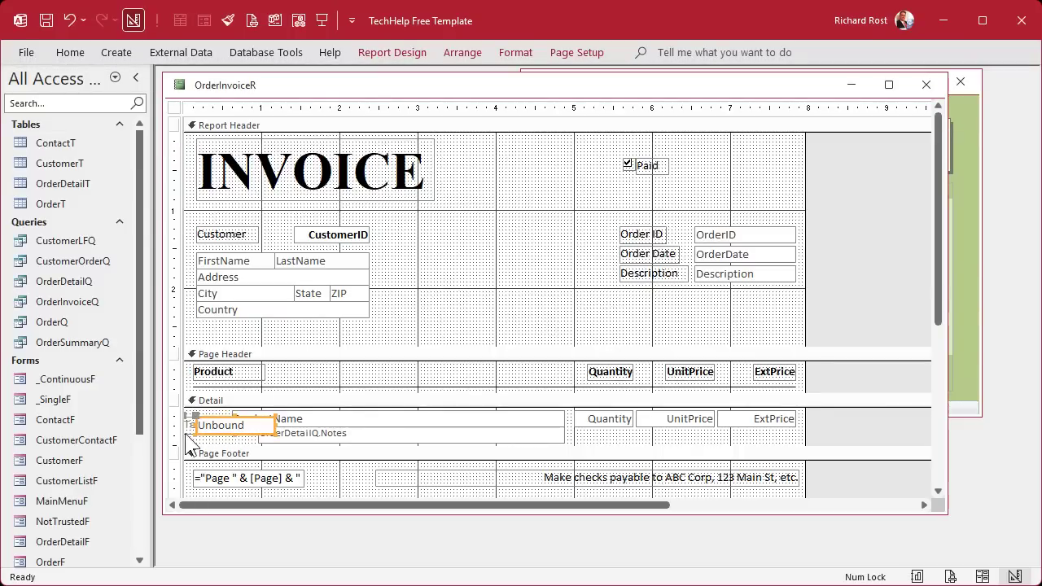
{"action": "left_click_drag", "start_coordinate": [189, 432], "coordinate": [184, 424]}
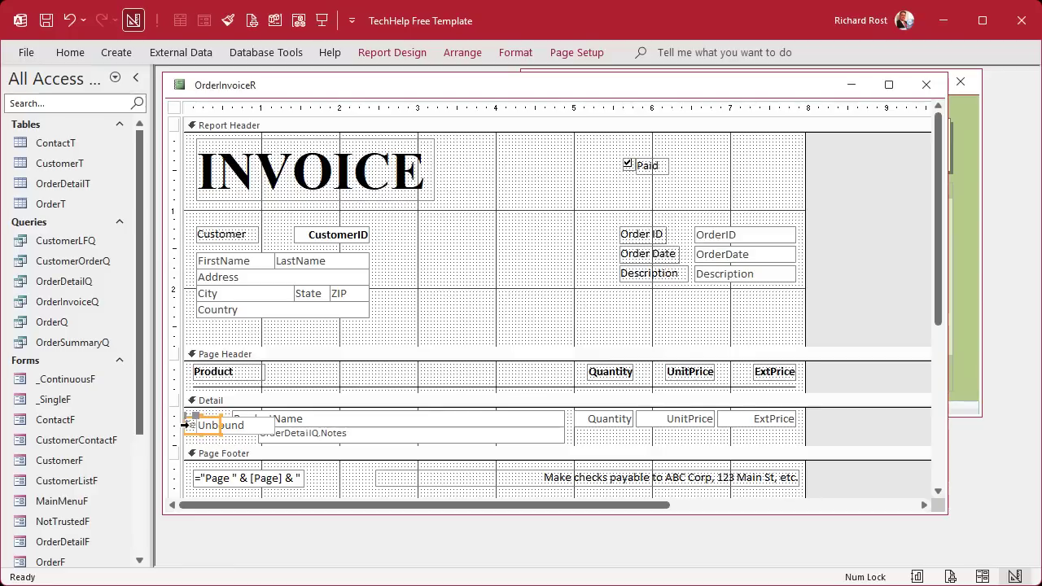
{"action": "left_click", "coordinate": [184, 424]}
{"action": "left_click", "coordinate": [205, 424]}
{"action": "left_click_drag", "start_coordinate": [203, 421], "coordinate": [199, 418]}
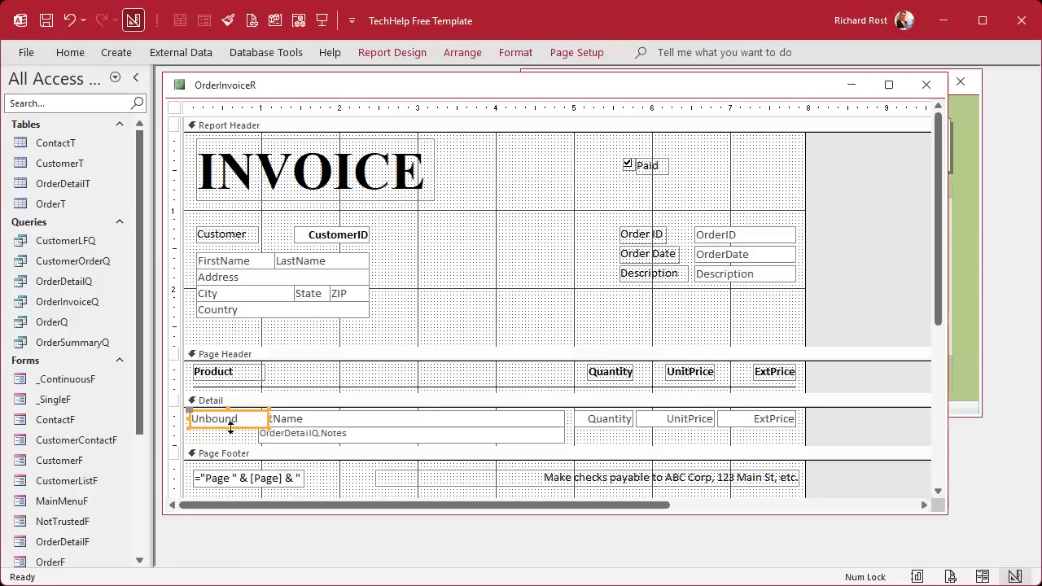
{"action": "left_click_drag", "start_coordinate": [268, 419], "coordinate": [221, 419]}
Step: Make the new Text25 box bold and open its properties
{"action": "left_click", "coordinate": [221, 419]}
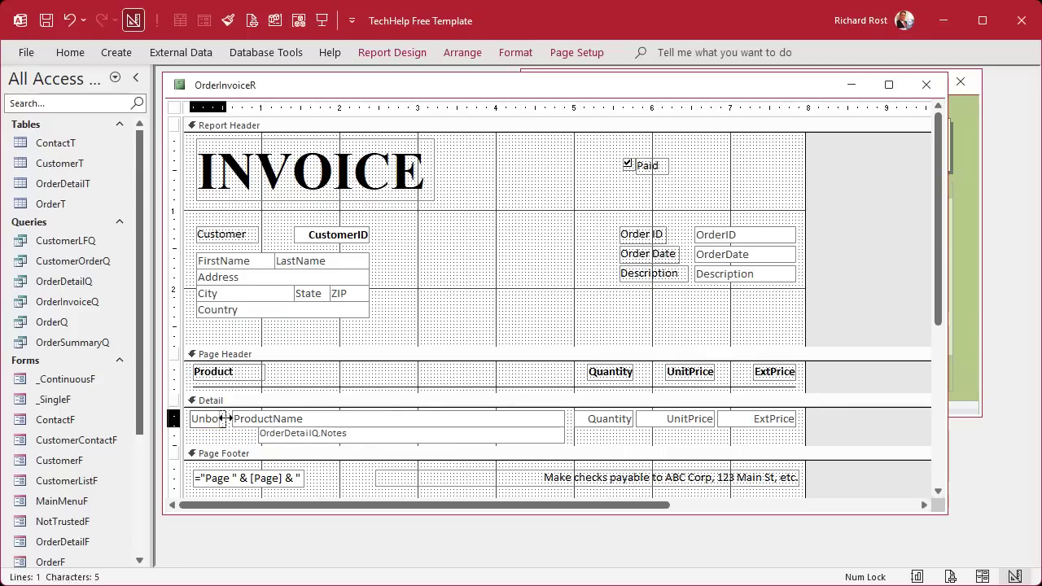
{"action": "left_click", "coordinate": [517, 51]}
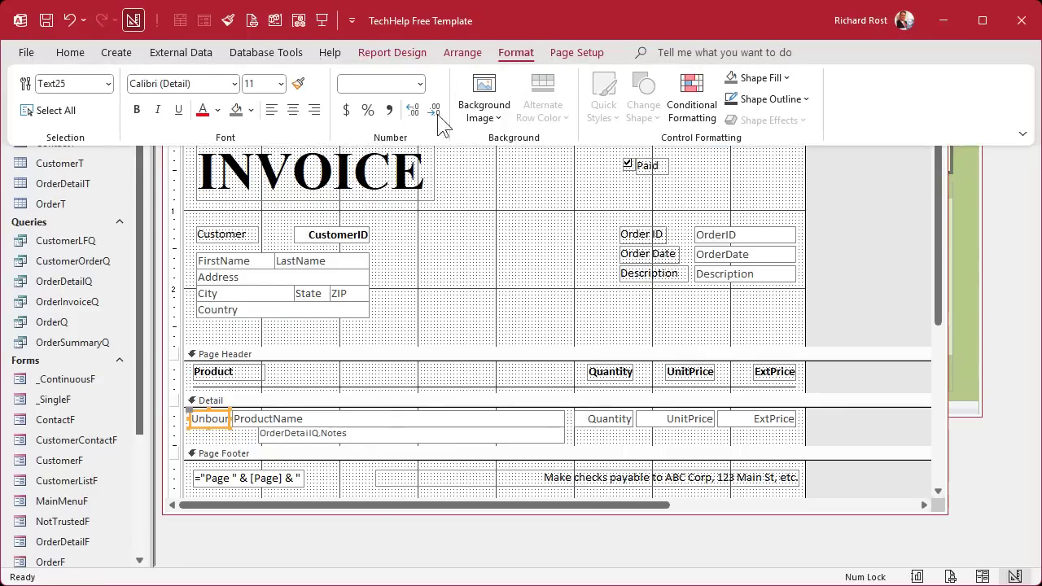
{"action": "left_click", "coordinate": [136, 109]}
{"action": "left_click", "coordinate": [464, 285]}
{"action": "left_click", "coordinate": [251, 446]}
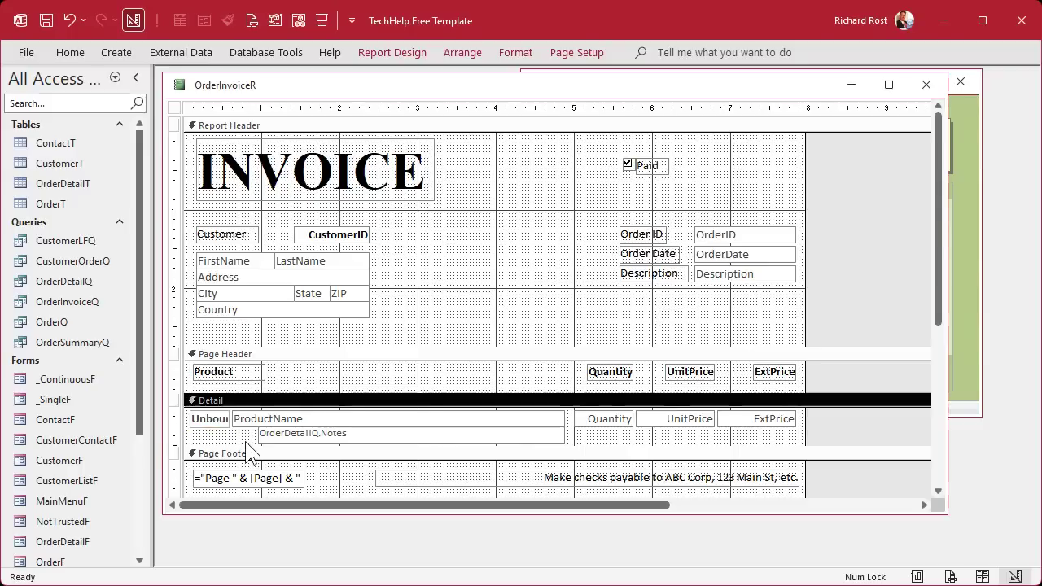
{"action": "double_click", "coordinate": [202, 425]}
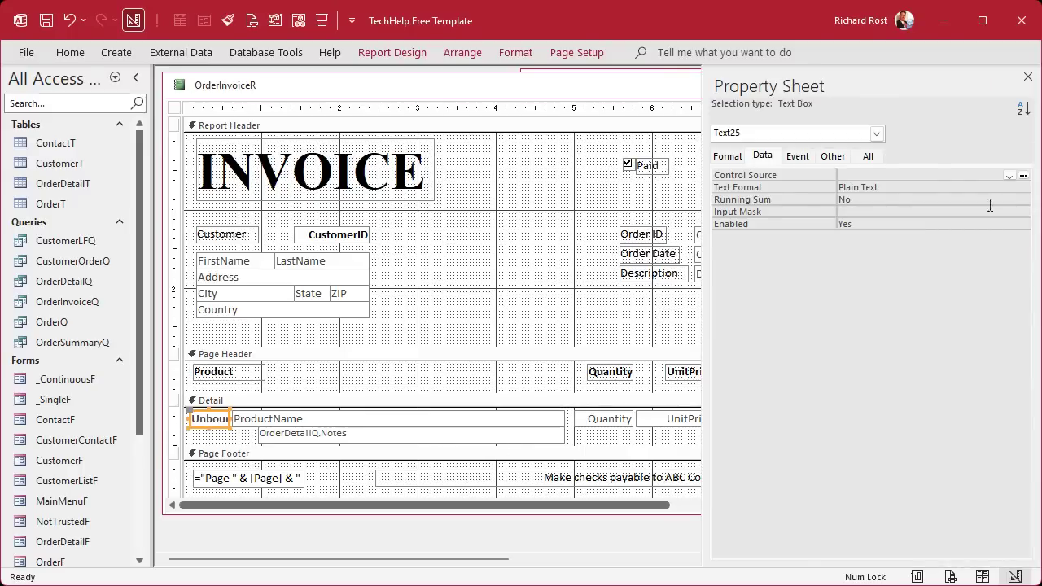
Step: Name the text box Sortorder and set its Control Source to =1
{"action": "left_click", "coordinate": [870, 156]}
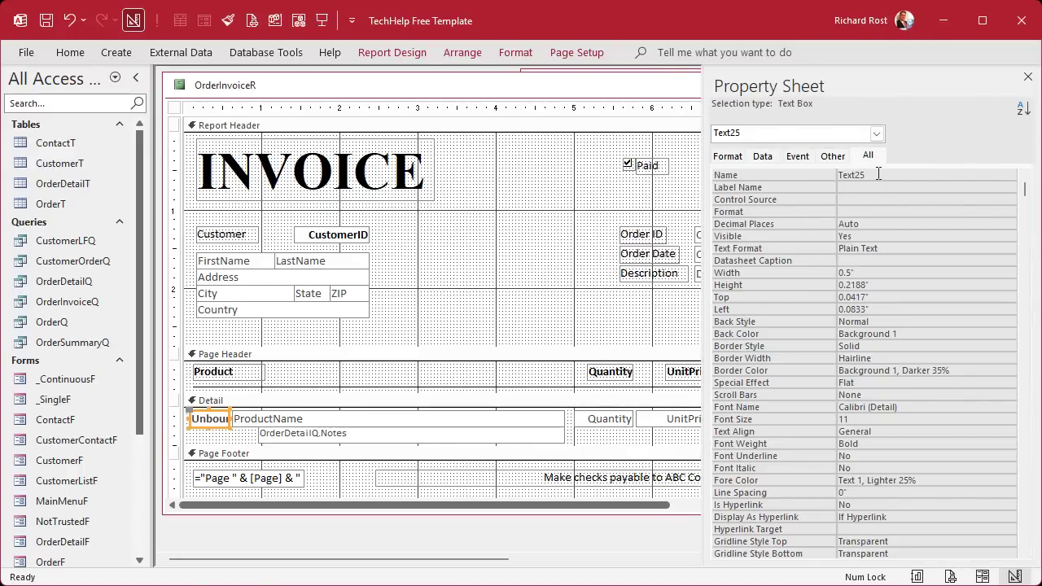
{"action": "left_click_drag", "start_coordinate": [879, 173], "coordinate": [836, 171]}
{"action": "type", "text": "Sortorder"}
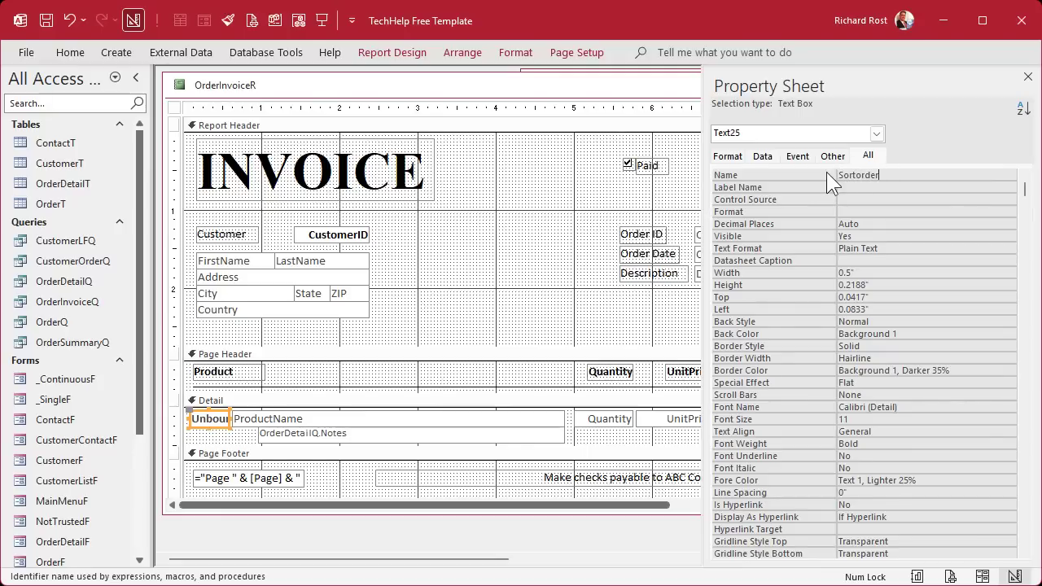
{"action": "key", "text": "Return"}
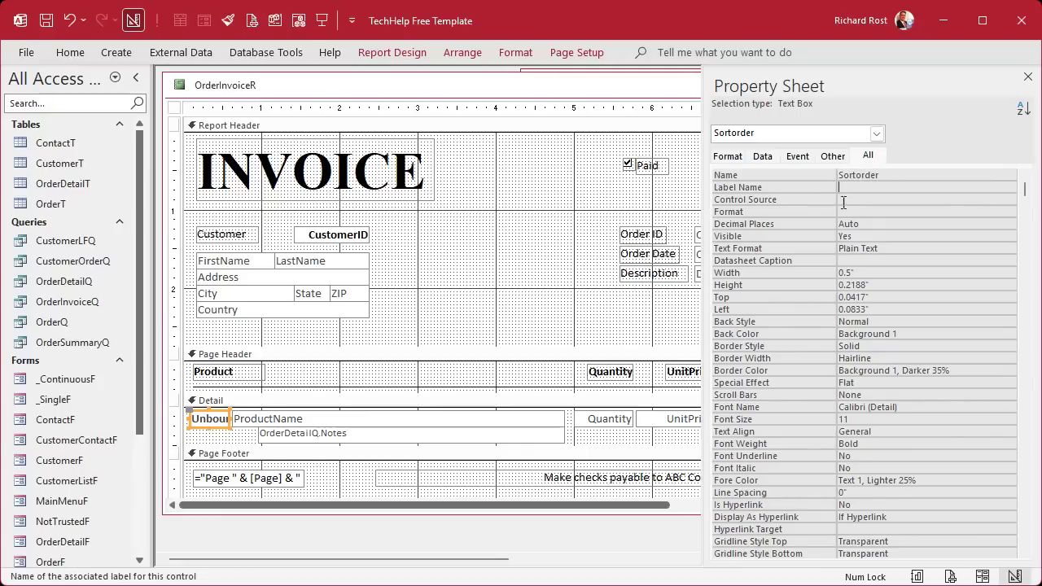
{"action": "left_click", "coordinate": [850, 201]}
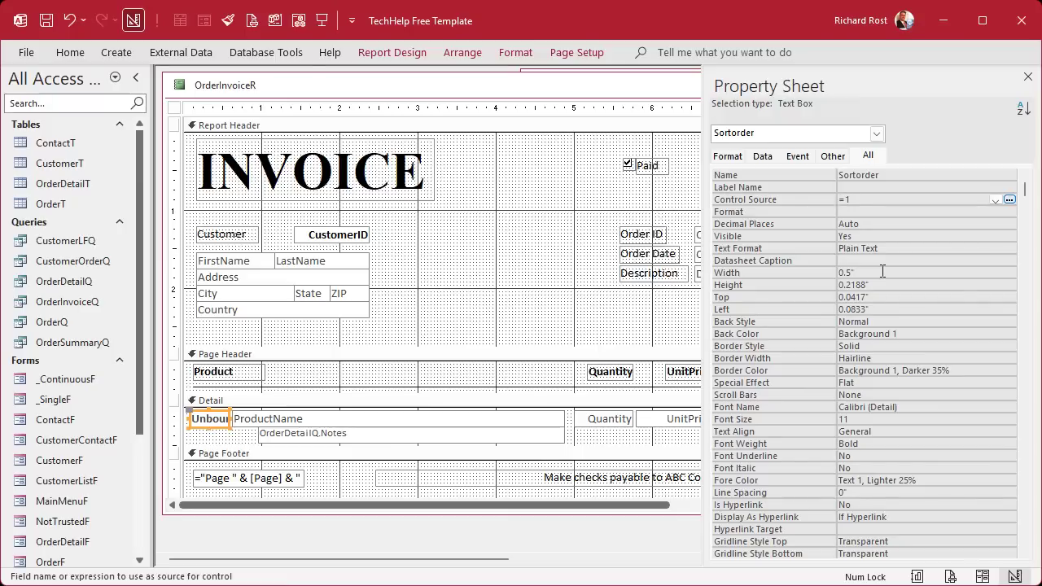
{"action": "key", "text": "Return"}
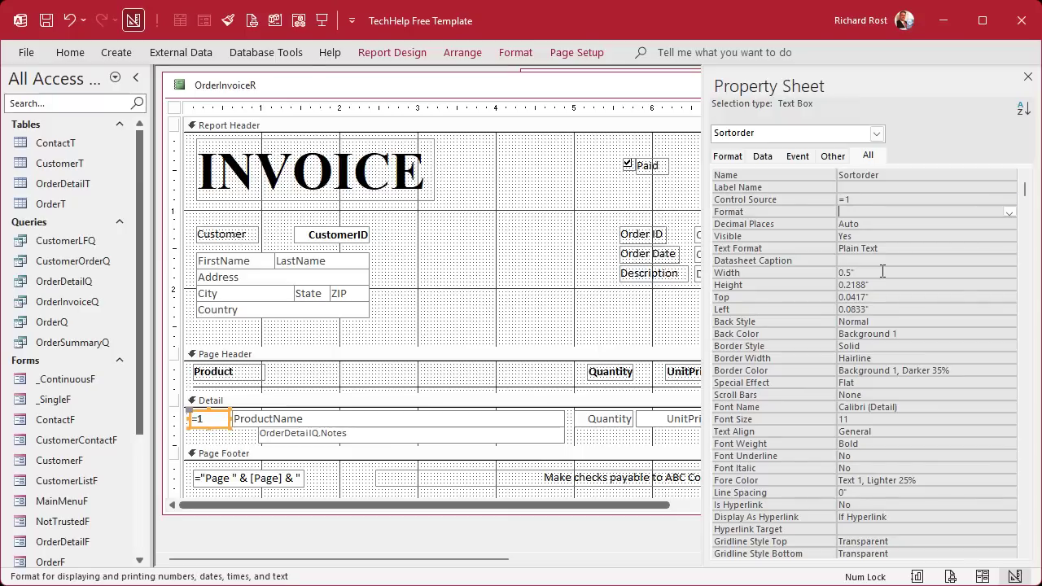
Step: Set the box's Running Sum to Over All and close the Property Sheet
{"action": "left_click", "coordinate": [763, 157]}
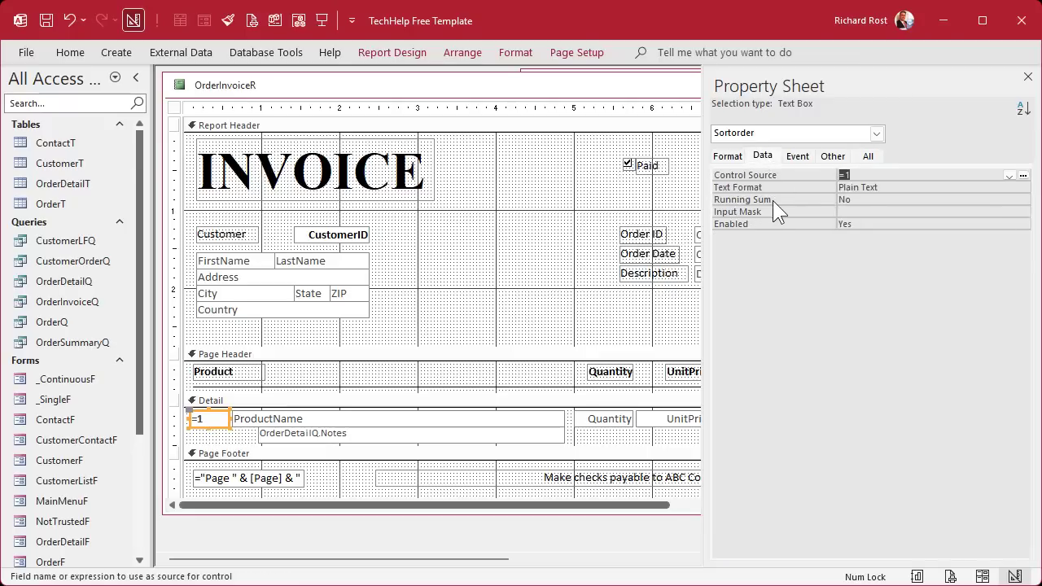
{"action": "left_click", "coordinate": [889, 200]}
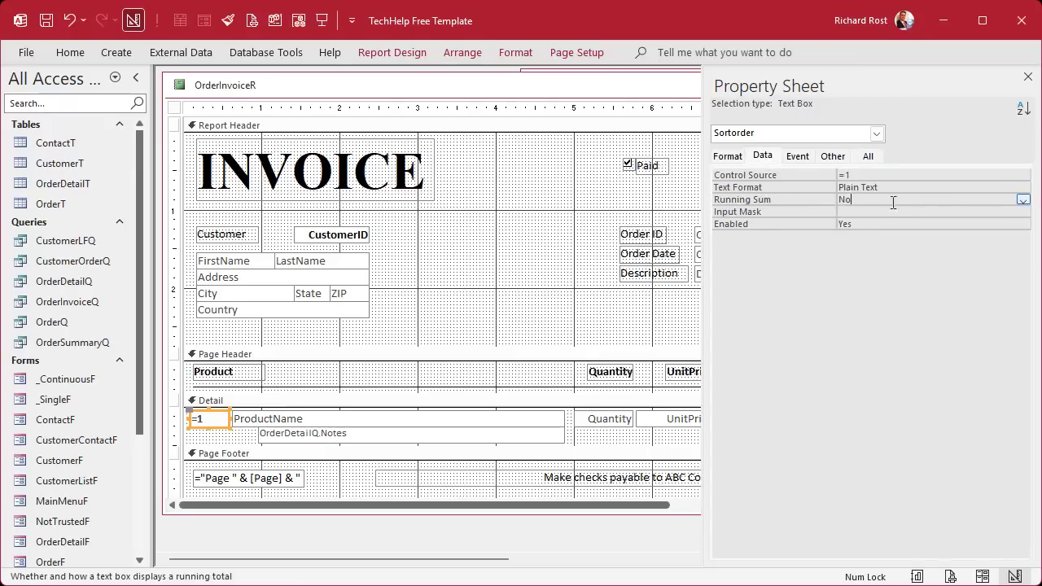
{"action": "left_click", "coordinate": [1024, 201]}
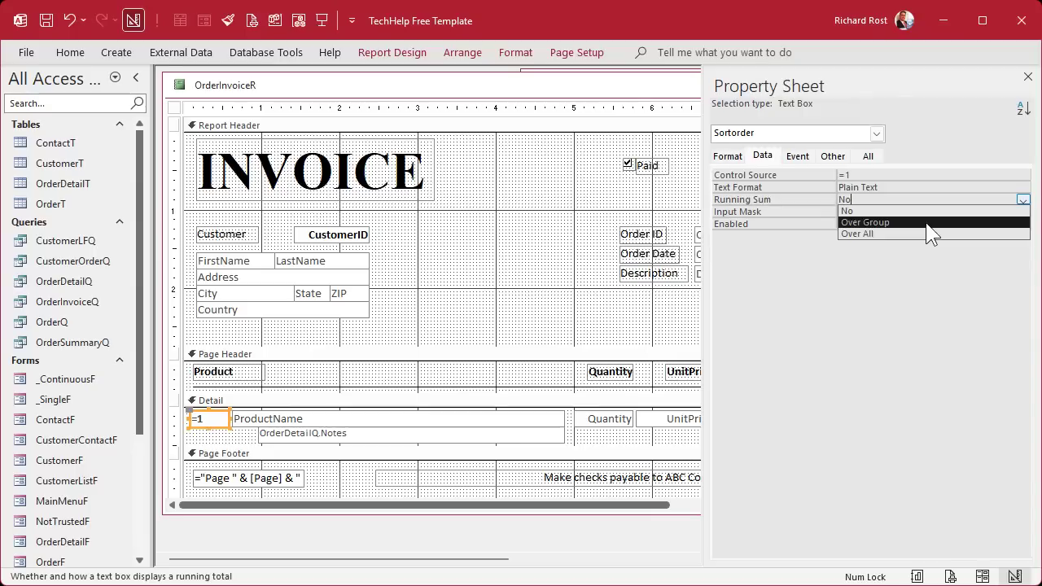
{"action": "left_click", "coordinate": [901, 234]}
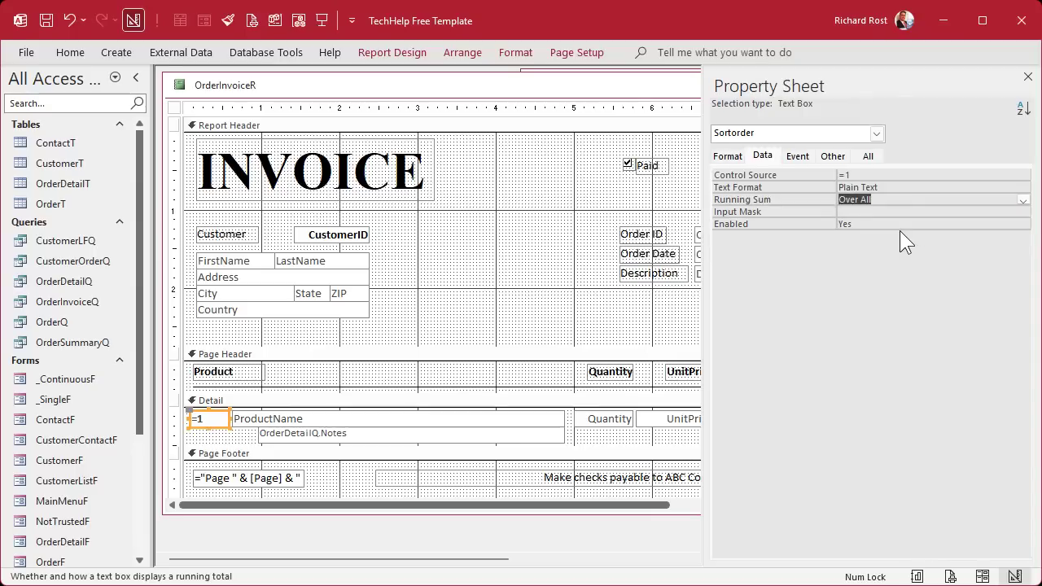
{"action": "left_click", "coordinate": [1027, 78]}
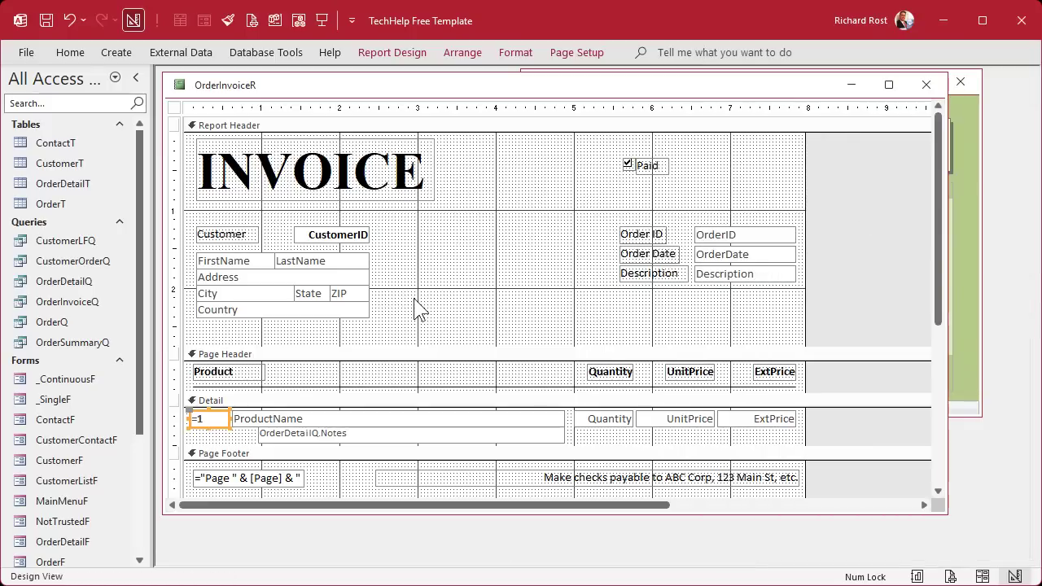
Step: Move the Product heading right and paste a copy of it into the Page Header
{"action": "left_click_drag", "start_coordinate": [242, 376], "coordinate": [280, 376]}
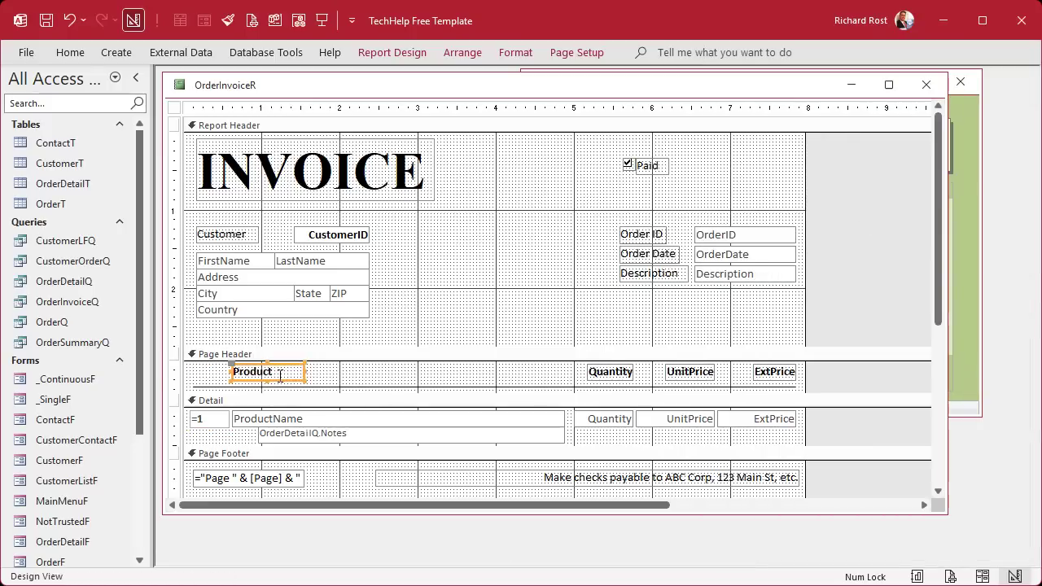
{"action": "left_click", "coordinate": [327, 372]}
{"action": "key", "text": "ctrl+v"}
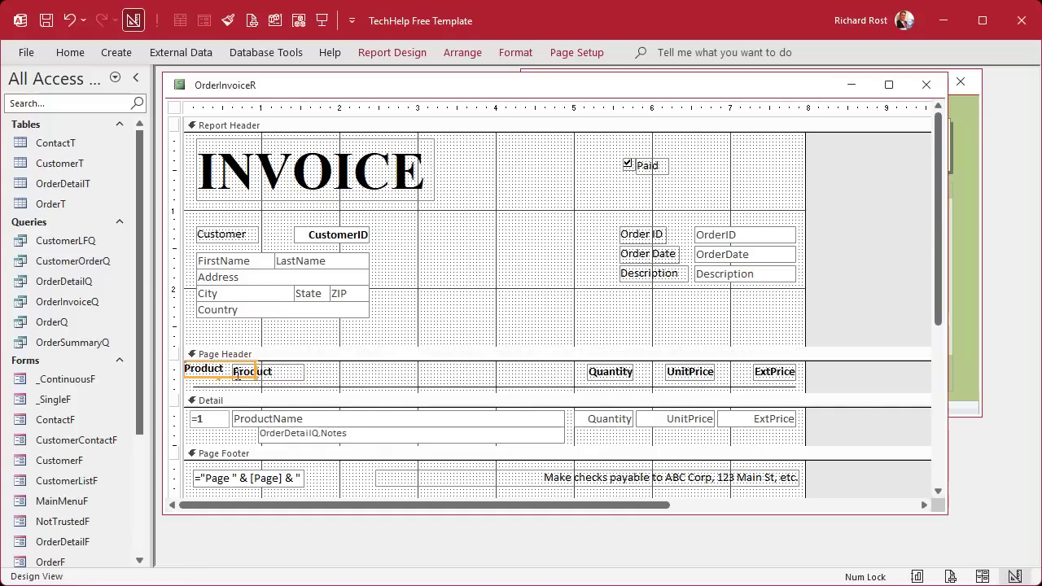
{"action": "left_click_drag", "start_coordinate": [238, 378], "coordinate": [249, 383]}
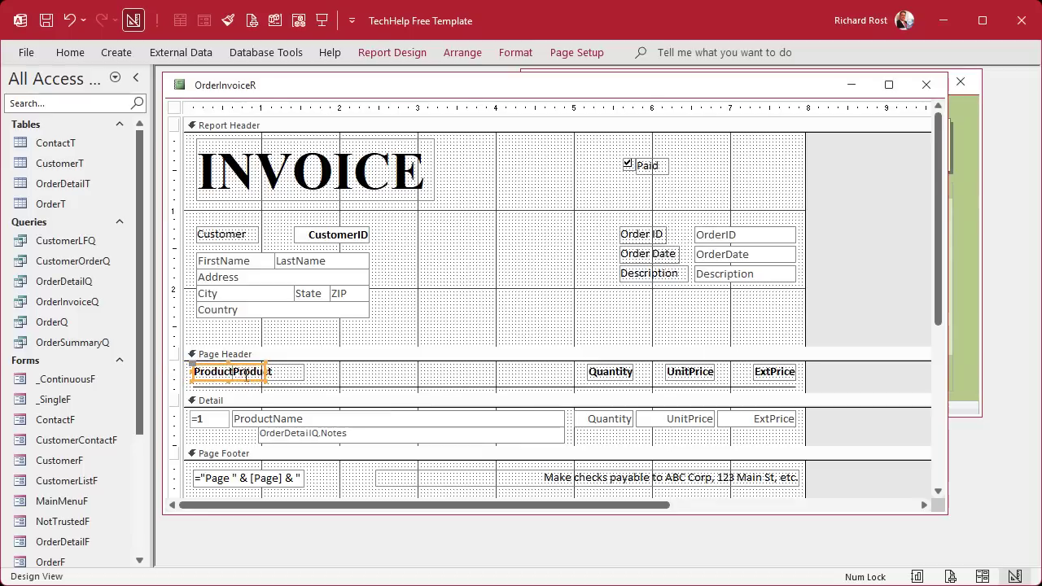
Step: Change the copied heading's text to # and narrow it to fit
{"action": "left_click", "coordinate": [225, 372]}
{"action": "double_click", "coordinate": [224, 371]}
{"action": "type", "text": "#"}
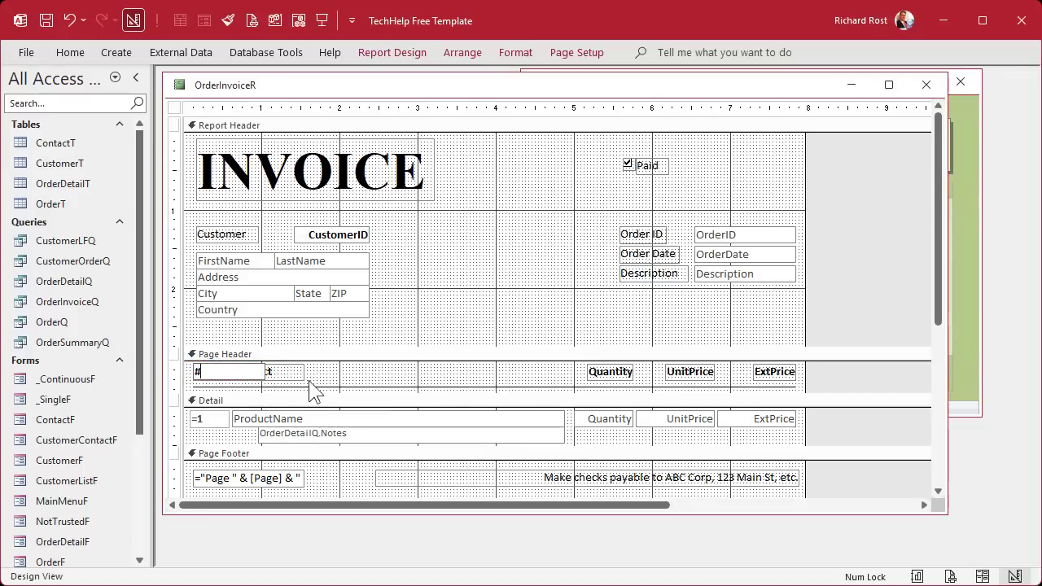
{"action": "left_click", "coordinate": [337, 379]}
{"action": "left_click", "coordinate": [249, 378]}
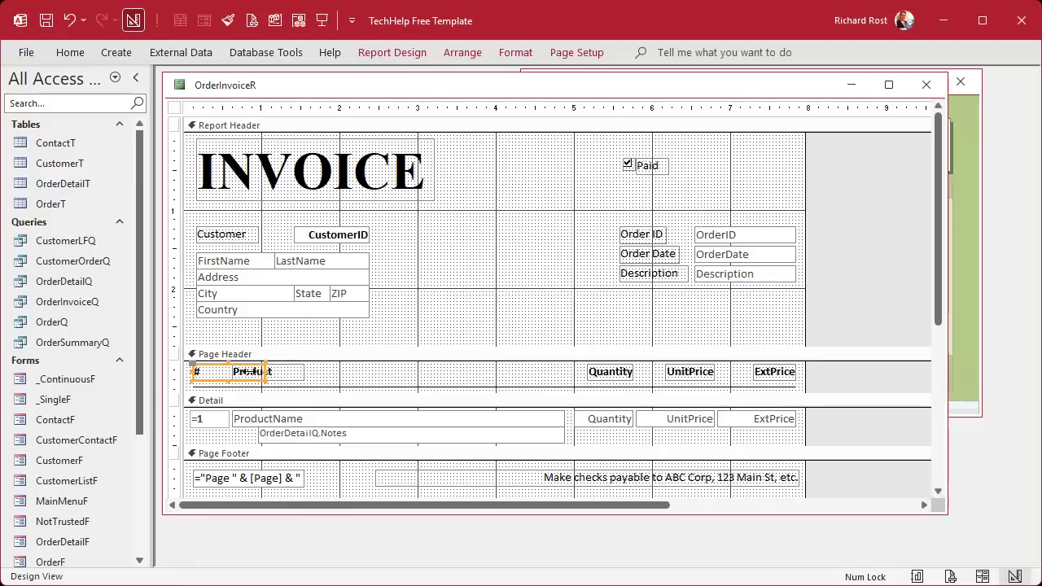
{"action": "left_click_drag", "start_coordinate": [267, 372], "coordinate": [220, 372]}
{"action": "left_click", "coordinate": [337, 379]}
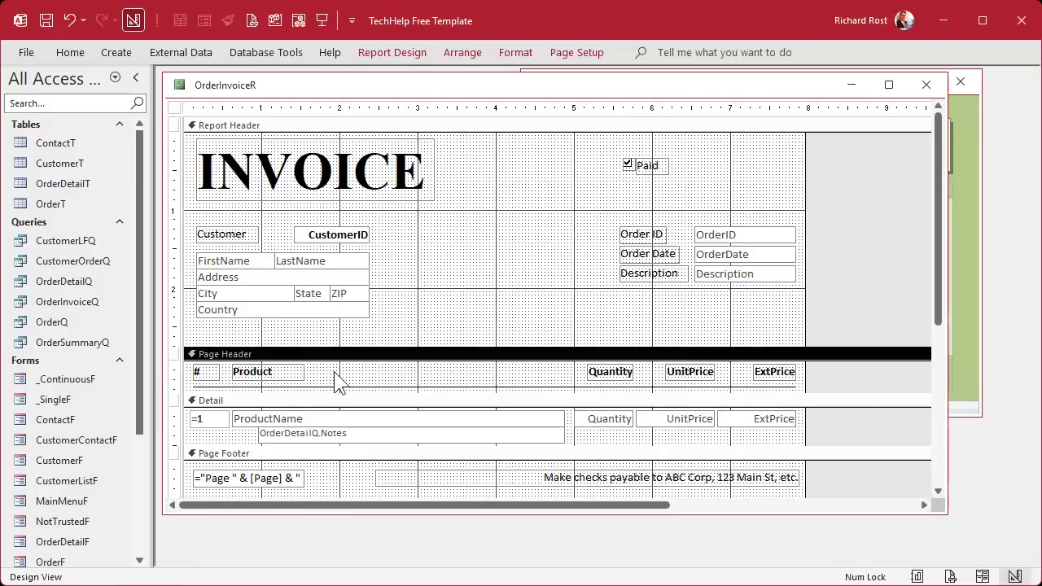
Step: Save the report, preview the invoice showing line numbers 1 to 4, then return to Design View
{"action": "left_click", "coordinate": [926, 84]}
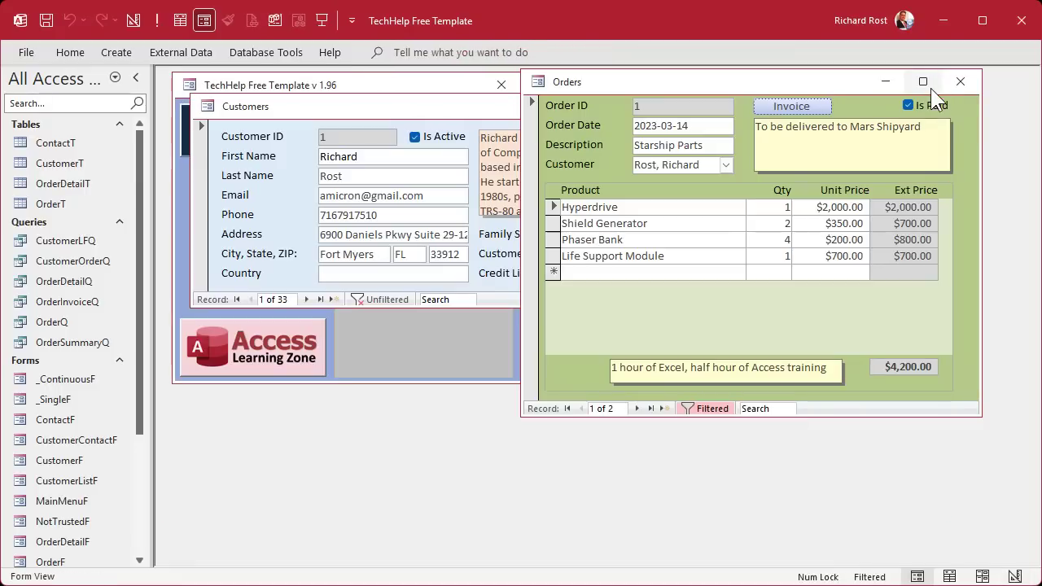
{"action": "left_click", "coordinate": [823, 105]}
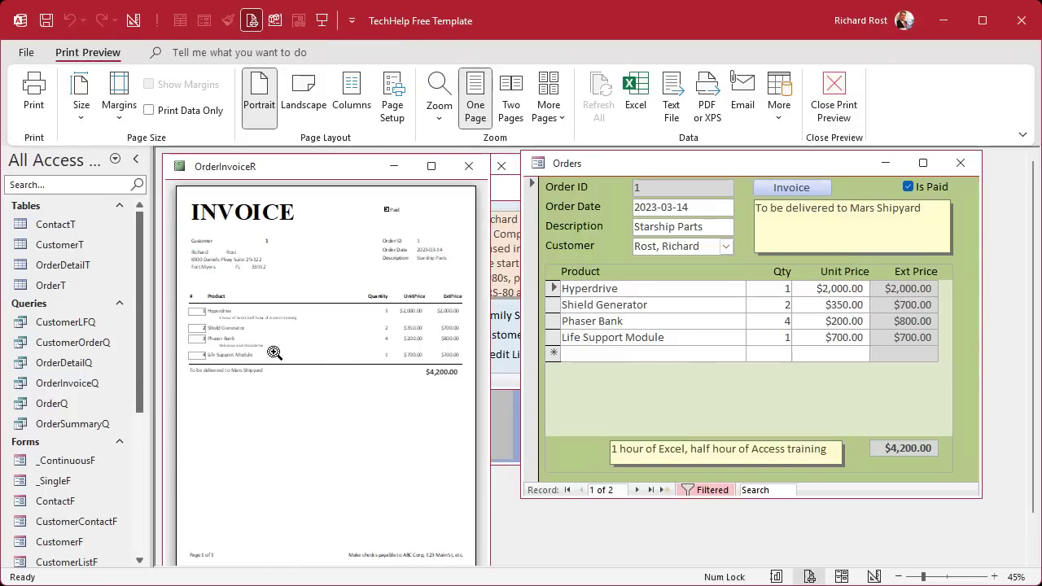
{"action": "left_click", "coordinate": [199, 330]}
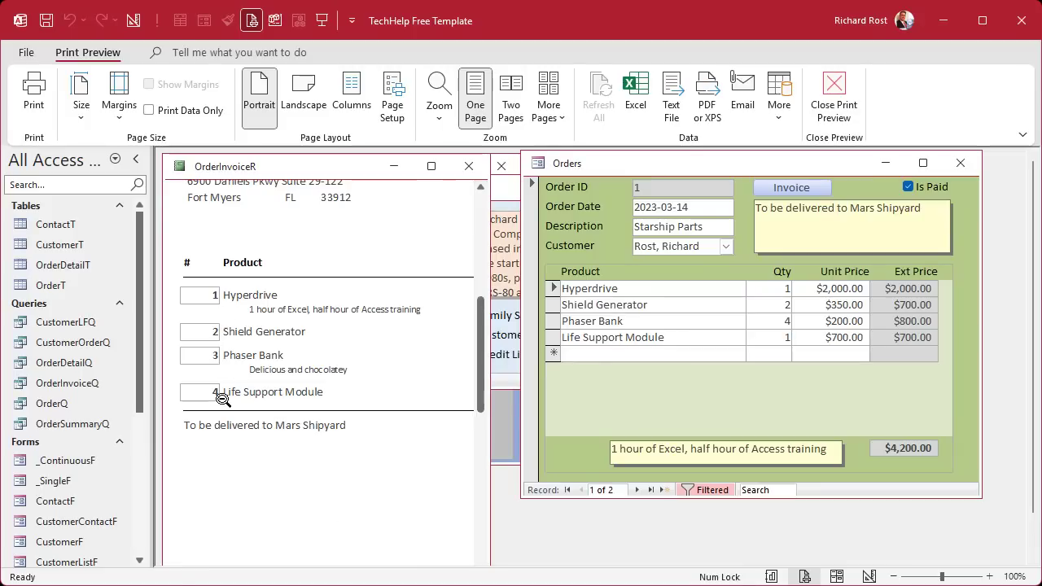
{"action": "right_click", "coordinate": [318, 173]}
{"action": "left_click", "coordinate": [359, 303]}
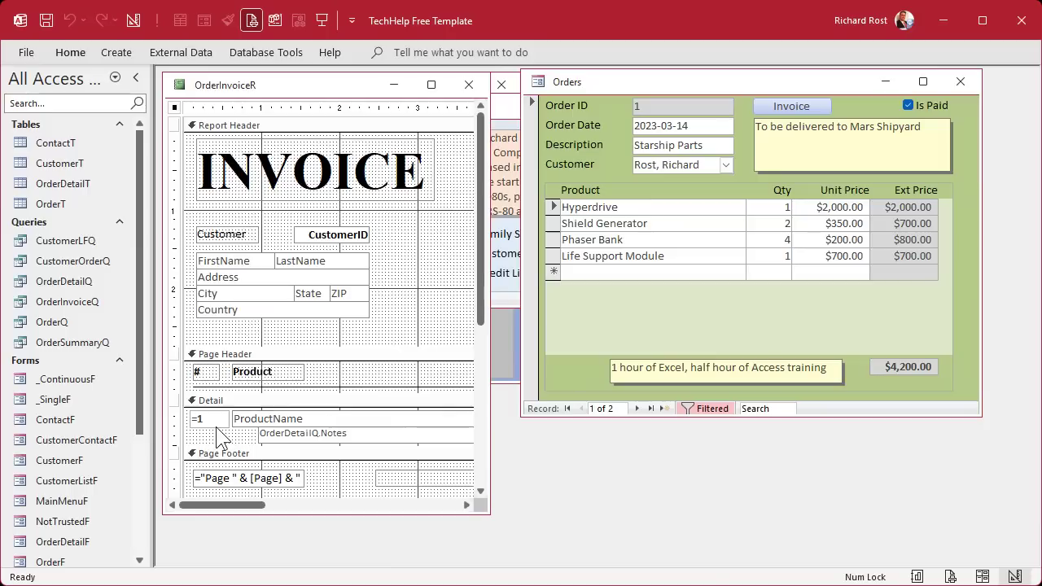
Step: Give the Sortorder line-number box a transparent outline, then close and preview the invoice again
{"action": "left_click", "coordinate": [216, 430]}
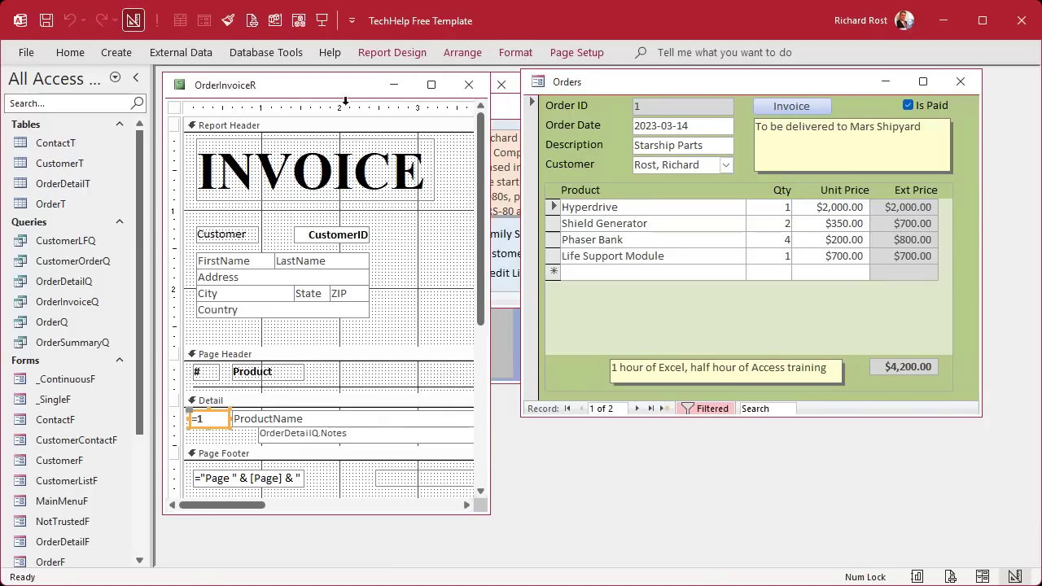
{"action": "left_click", "coordinate": [513, 56]}
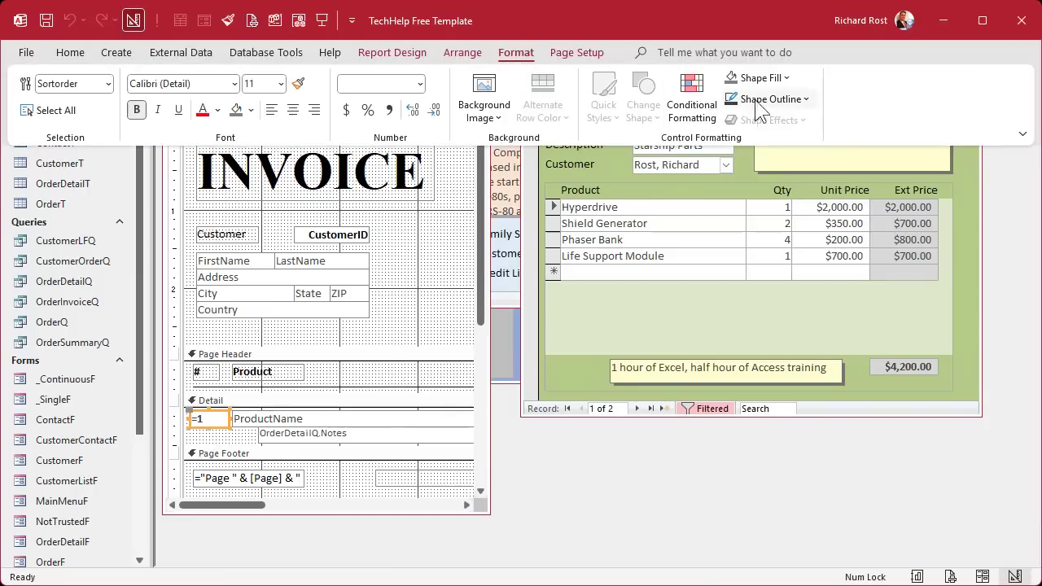
{"action": "left_click", "coordinate": [780, 100]}
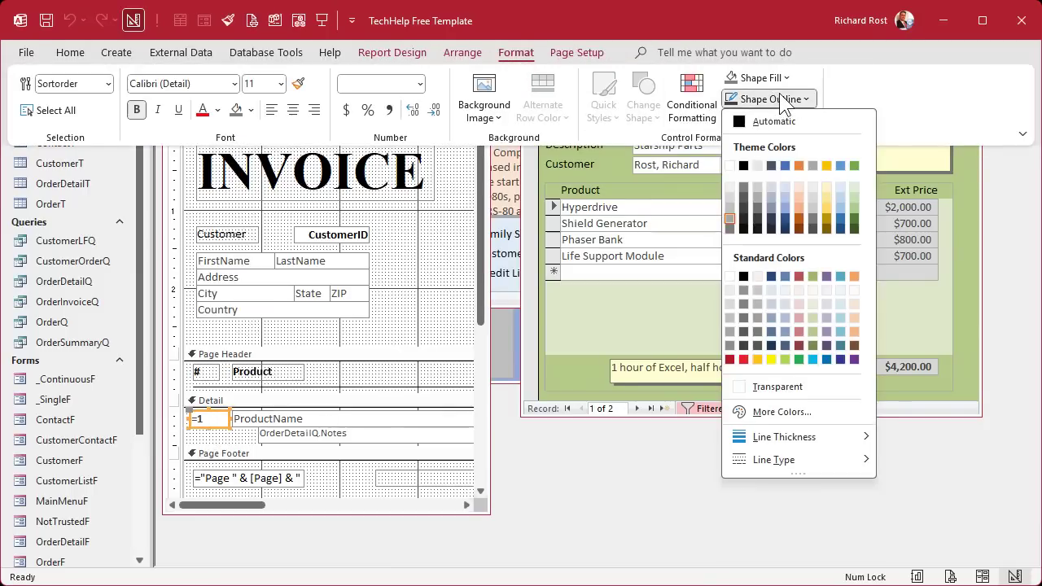
{"action": "left_click", "coordinate": [781, 387]}
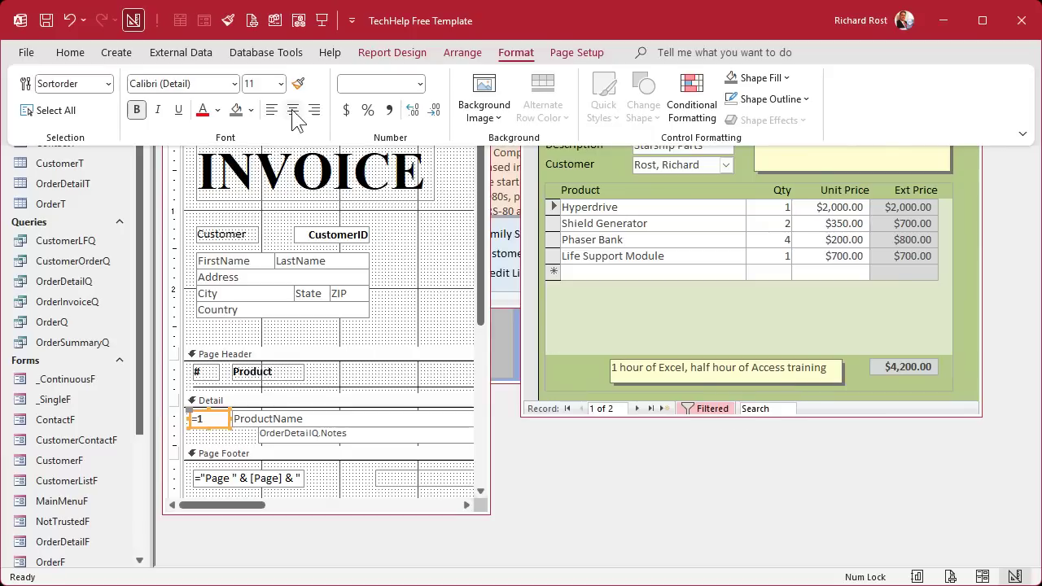
{"action": "left_click", "coordinate": [399, 299]}
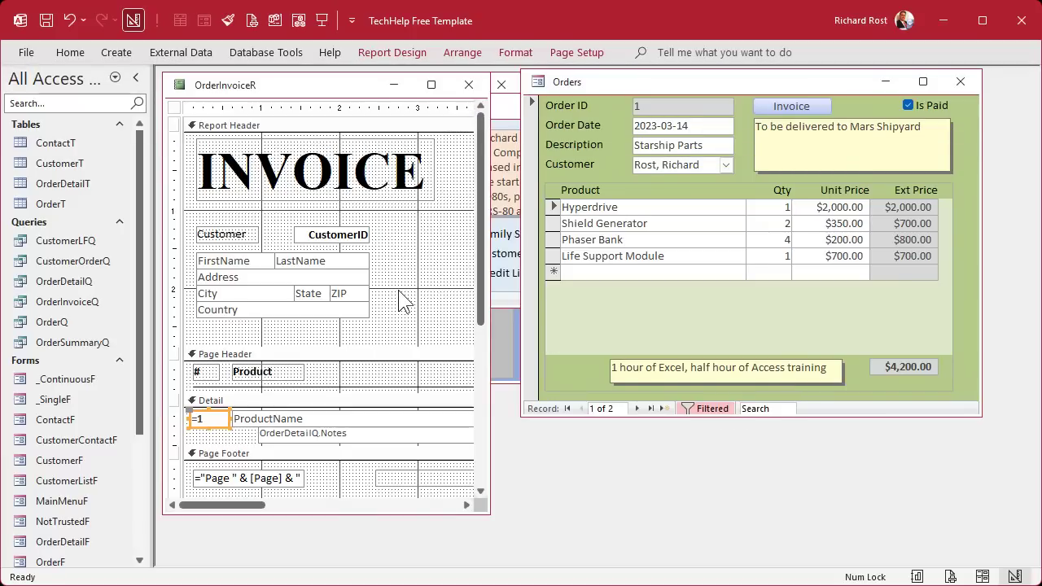
{"action": "left_click", "coordinate": [469, 85]}
{"action": "left_click", "coordinate": [794, 107]}
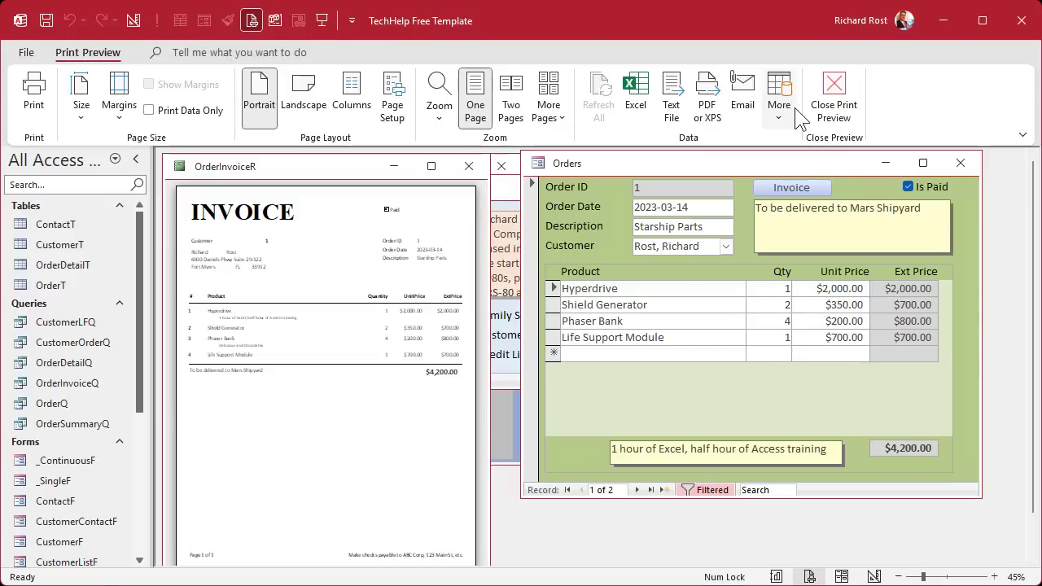
Step: Shift the line-number box's left edge to align under the # heading and check the preview
{"action": "left_click", "coordinate": [199, 325]}
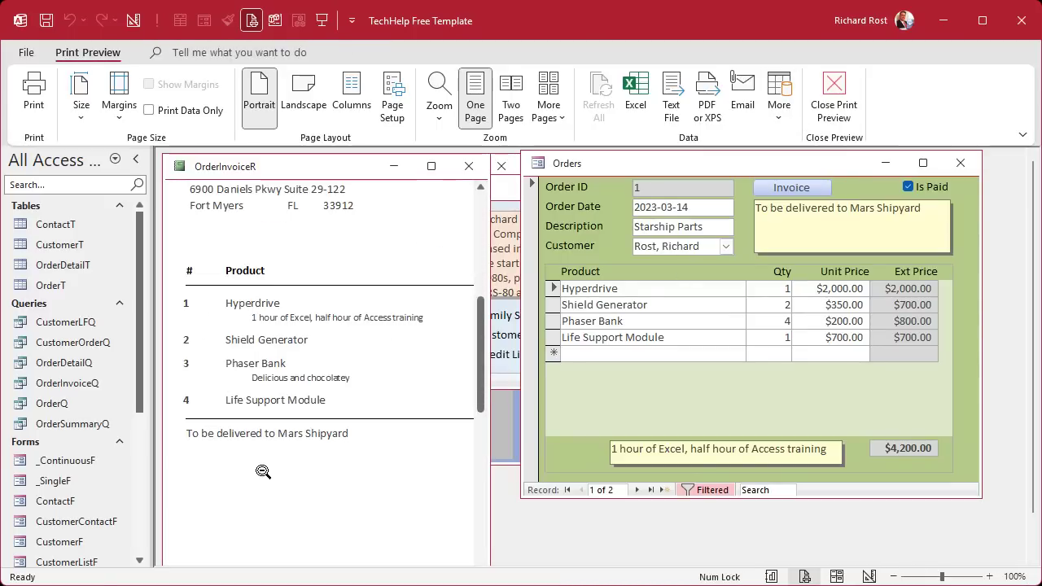
{"action": "right_click", "coordinate": [288, 170]}
{"action": "left_click", "coordinate": [333, 297]}
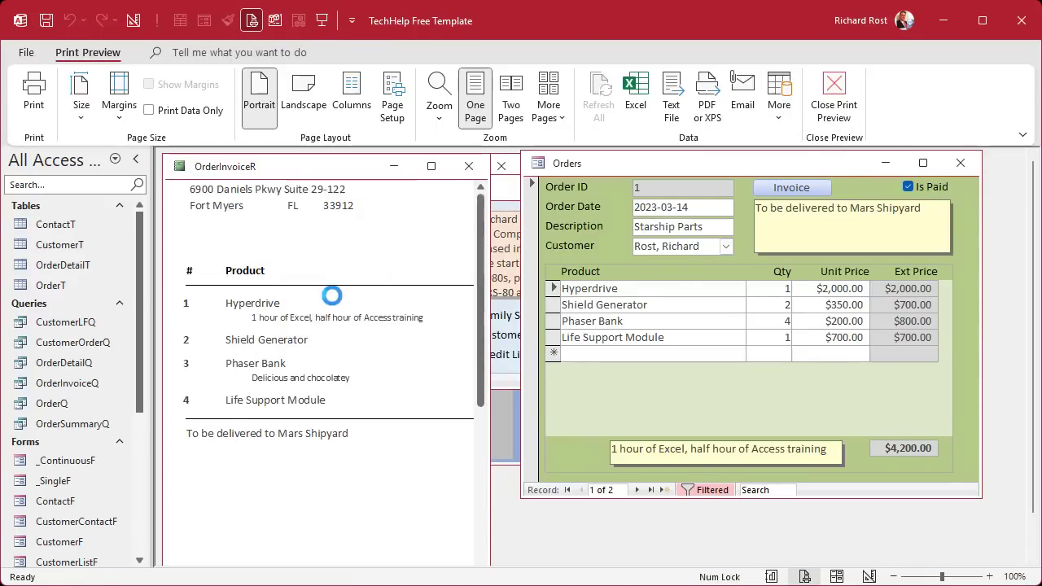
{"action": "left_click", "coordinate": [199, 421]}
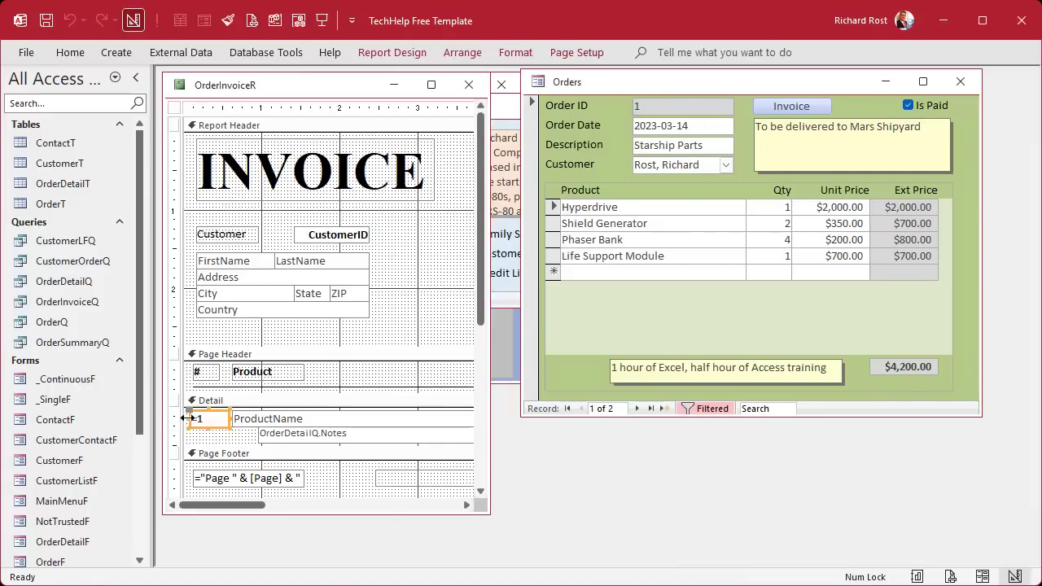
{"action": "left_click_drag", "start_coordinate": [186, 418], "coordinate": [192, 419]}
{"action": "left_click", "coordinate": [208, 443]}
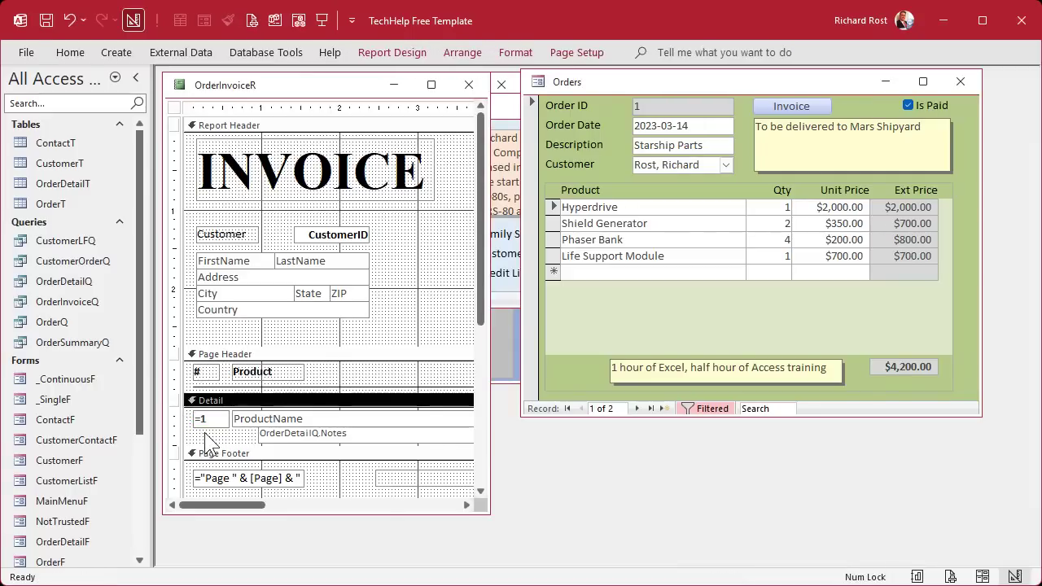
{"action": "left_click", "coordinate": [468, 84]}
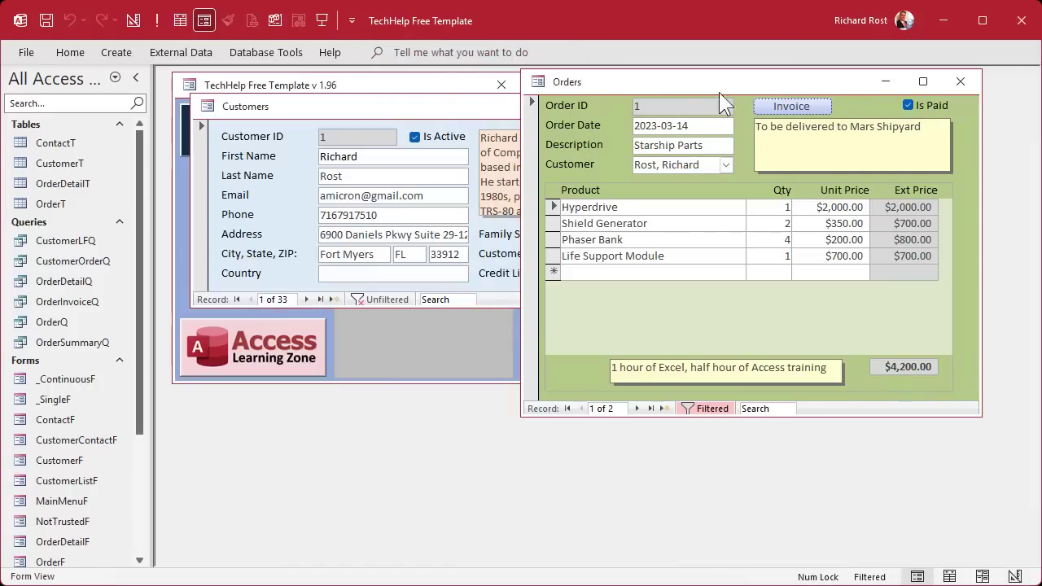
{"action": "left_click", "coordinate": [803, 109]}
{"action": "left_click", "coordinate": [193, 328]}
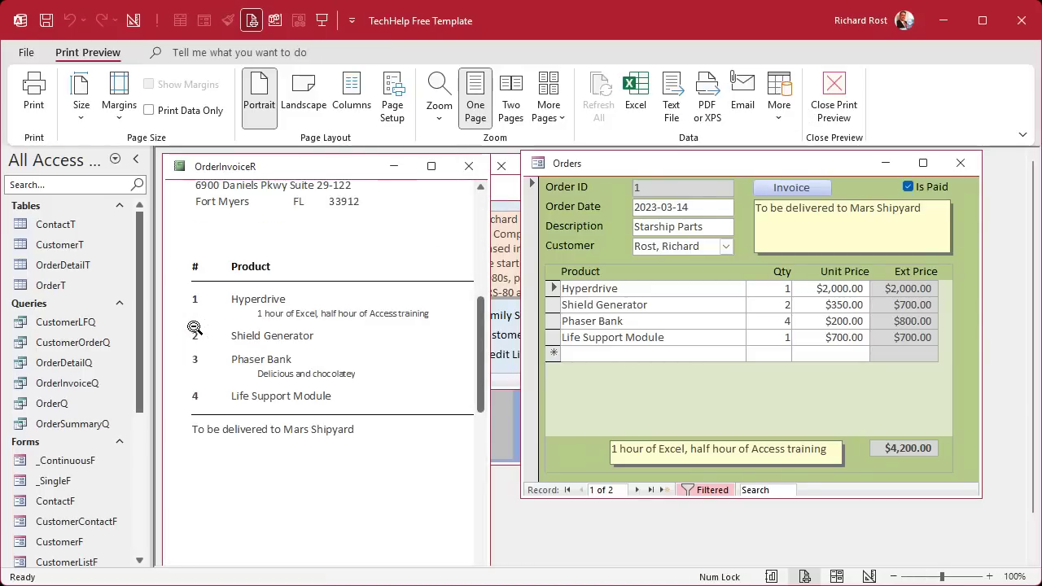
{"action": "left_click_drag", "start_coordinate": [490, 348], "coordinate": [826, 346]}
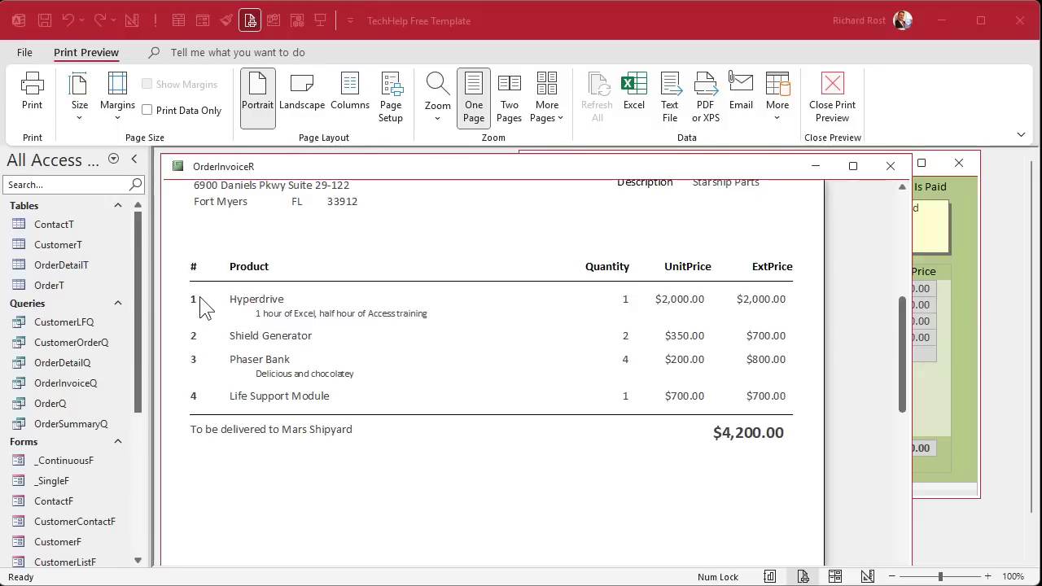
Step: Revisit the line-number box in Design View and preview the invoice once more
{"action": "right_click", "coordinate": [353, 168]}
{"action": "left_click", "coordinate": [447, 301]}
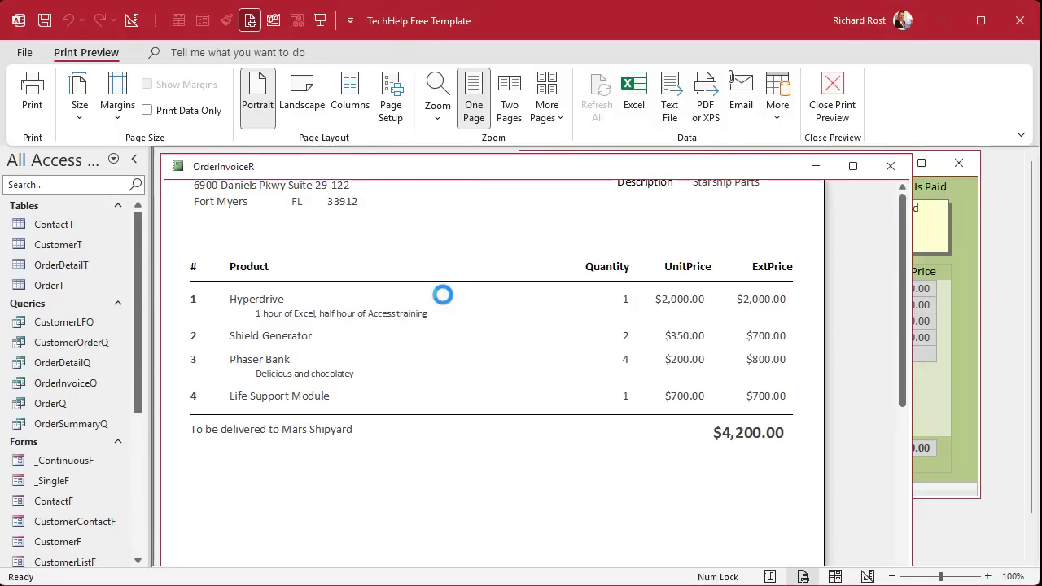
{"action": "left_click", "coordinate": [215, 420]}
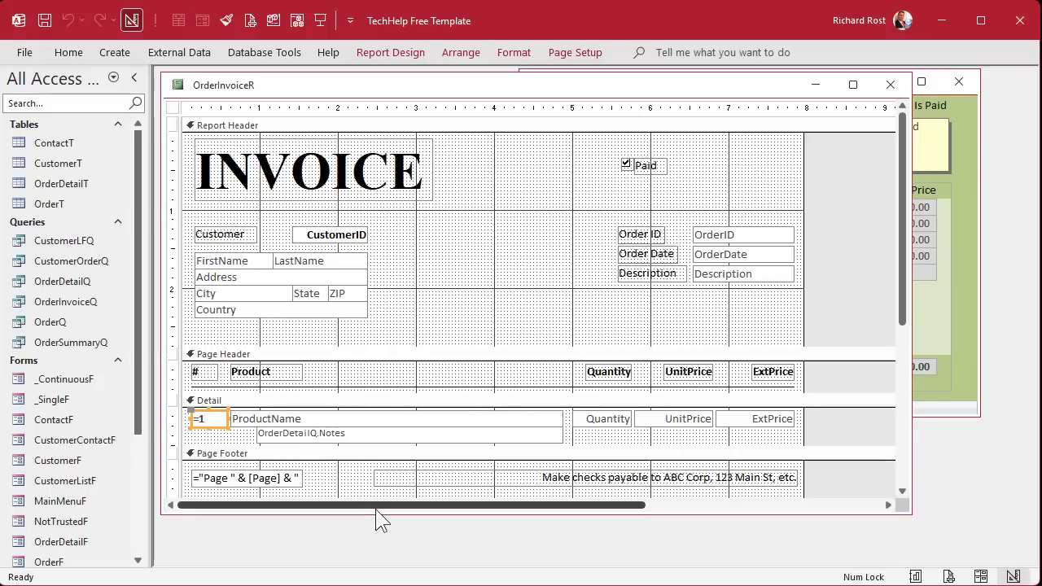
{"action": "left_click", "coordinate": [890, 85]}
{"action": "left_click", "coordinate": [799, 98]}
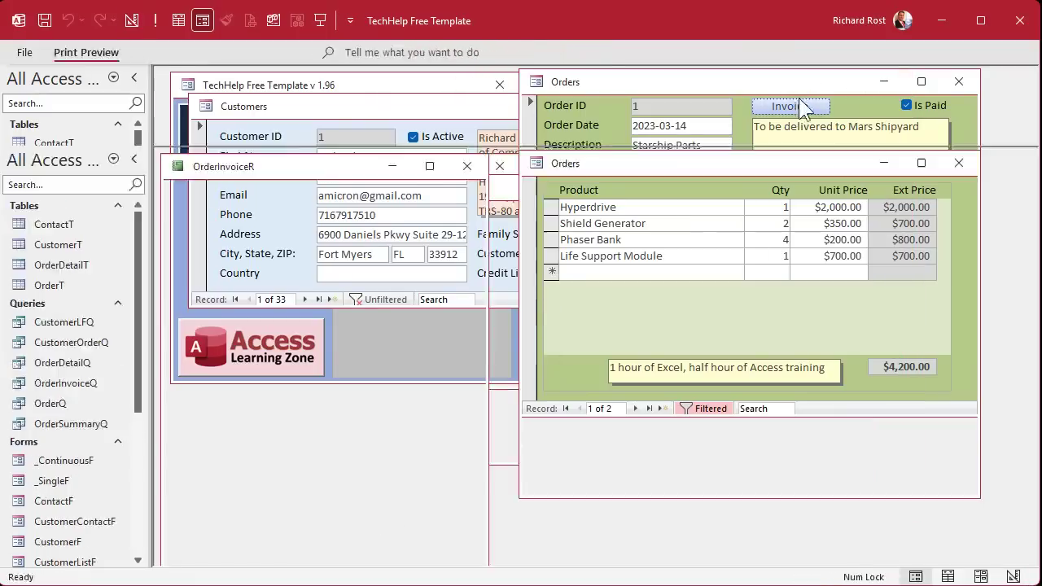
{"action": "left_click", "coordinate": [192, 331]}
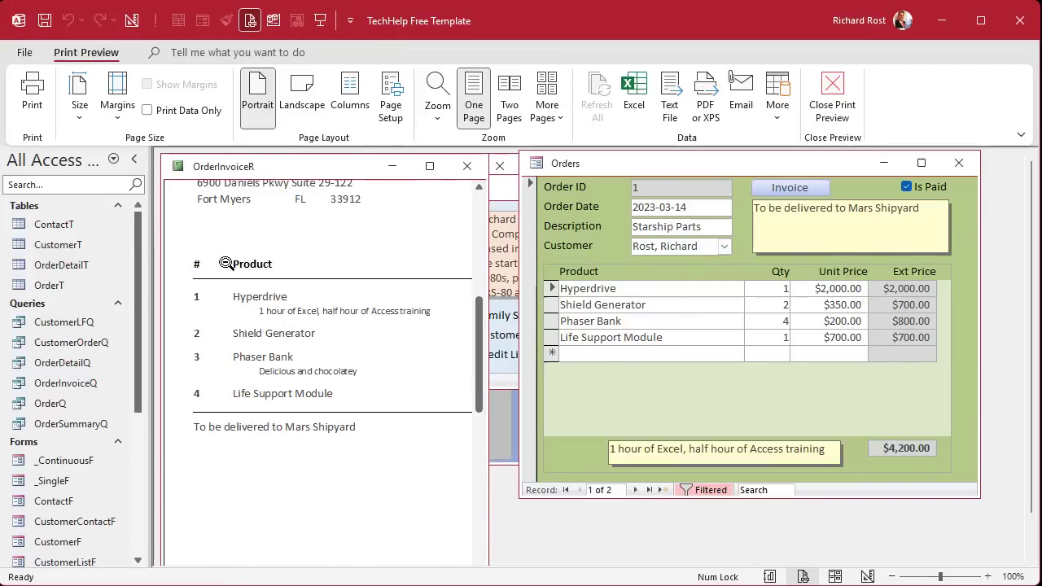
Step: Close the invoice preview, the Orders form and the Customers form
{"action": "left_click", "coordinate": [467, 166]}
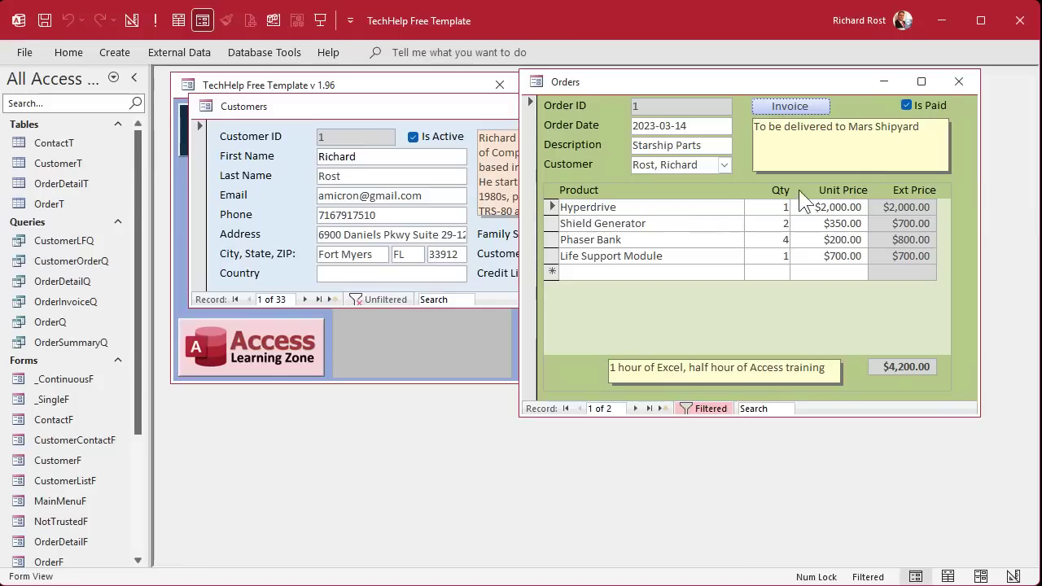
{"action": "left_click", "coordinate": [959, 82]}
{"action": "left_click", "coordinate": [733, 101]}
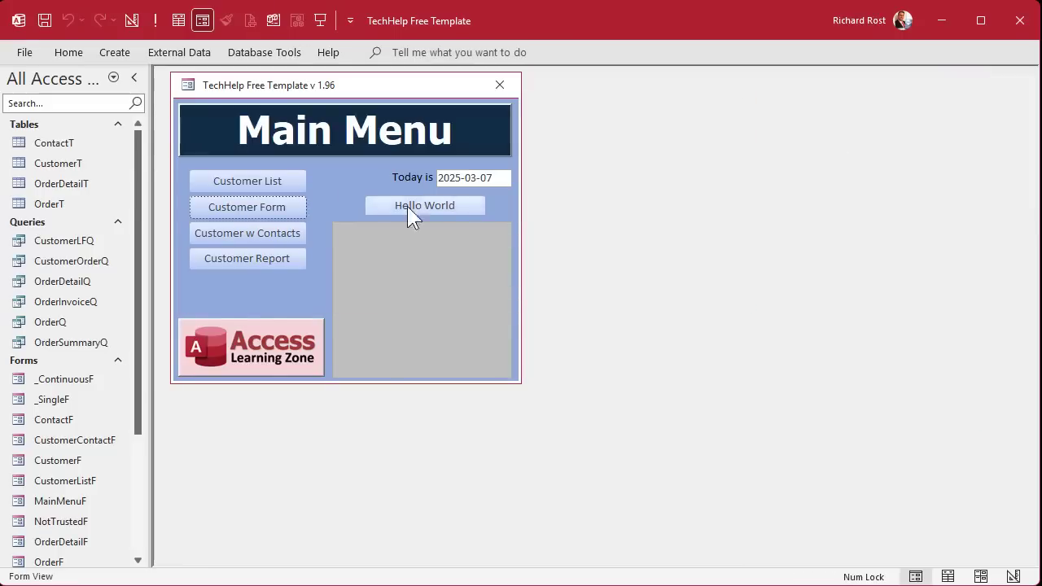
Step: Delete customers 6 through 12 from the Customer List, leaving 26 records totalling $51,873.00
{"action": "left_click", "coordinate": [272, 181]}
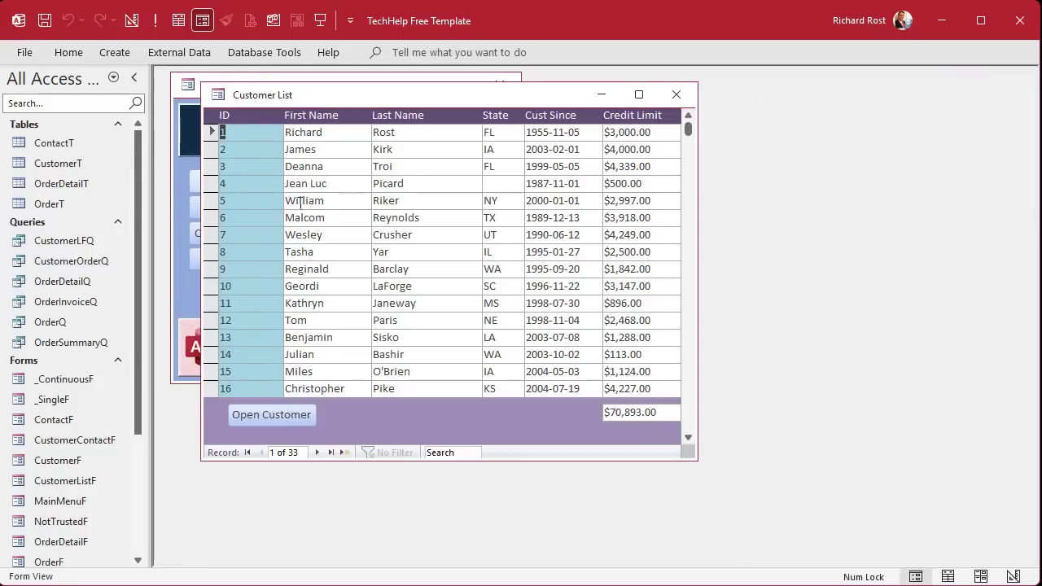
{"action": "left_click_drag", "start_coordinate": [208, 217], "coordinate": [220, 326]}
{"action": "key", "text": "Delete"}
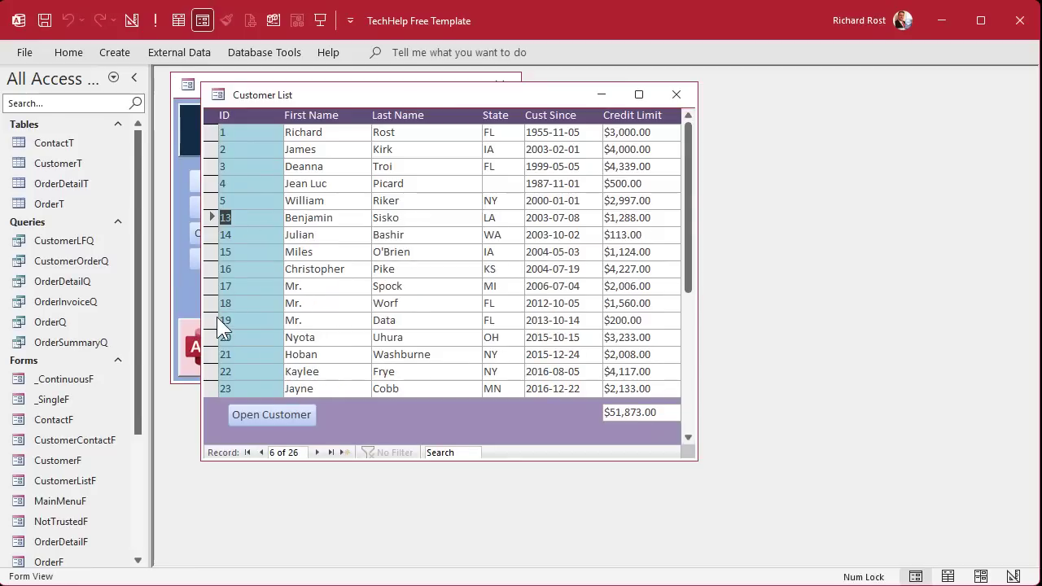
{"action": "left_click", "coordinate": [233, 269]}
{"action": "scroll", "coordinate": [373, 196], "scroll_direction": "down", "scroll_amount": 2}
{"action": "scroll", "coordinate": [374, 191], "scroll_direction": "up", "scroll_amount": 2}
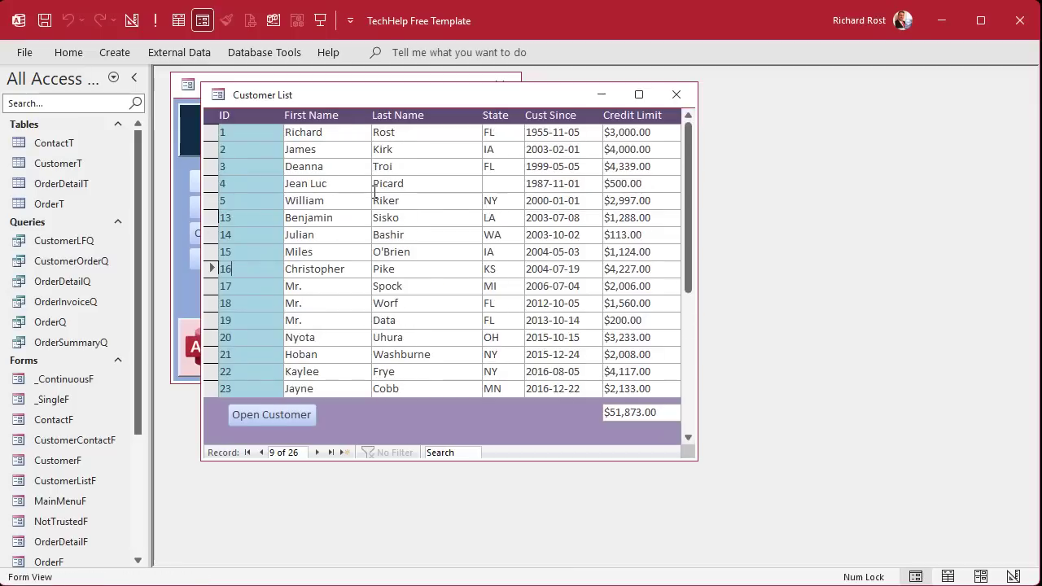
{"action": "scroll", "coordinate": [314, 337], "scroll_direction": "down", "scroll_amount": 7}
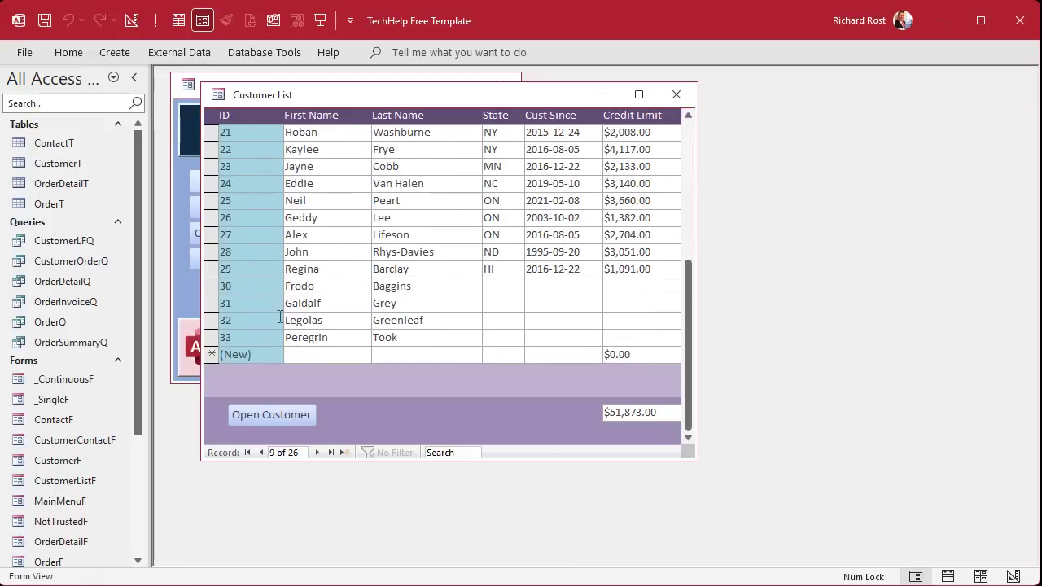
{"action": "scroll", "coordinate": [342, 279], "scroll_direction": "up", "scroll_amount": 7}
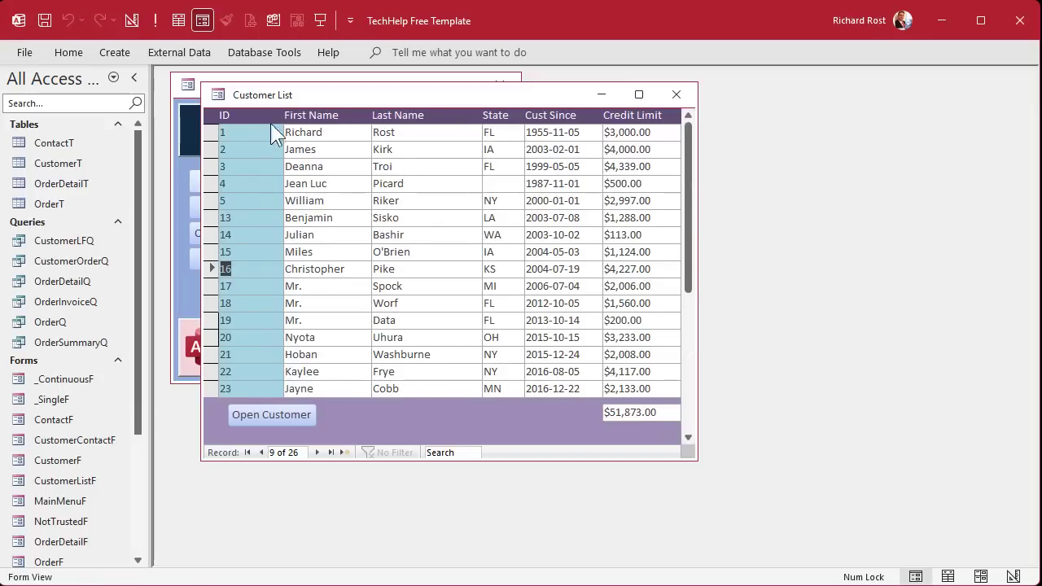